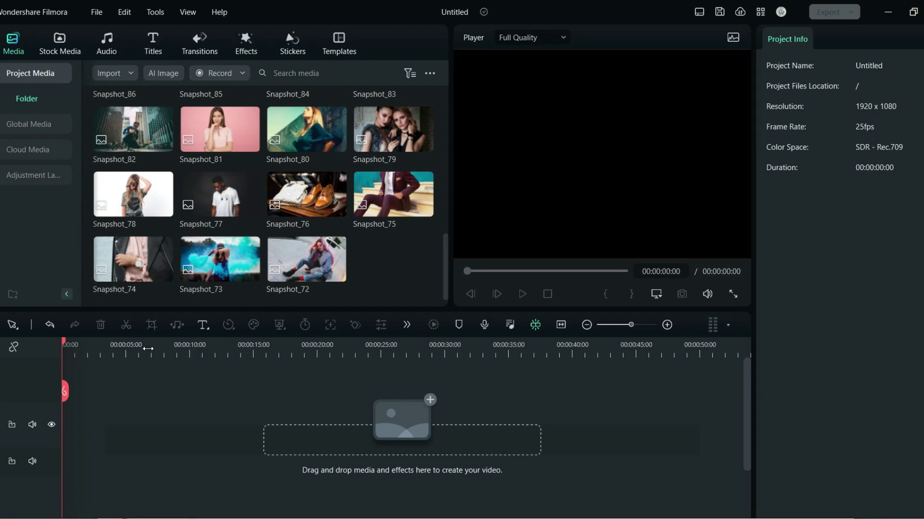
- Set the default photo duration to 10 frames in the editing preferences and apply it
click(90, 21)
click(264, 455)
click(96, 12)
click(144, 269)
click(442, 55)
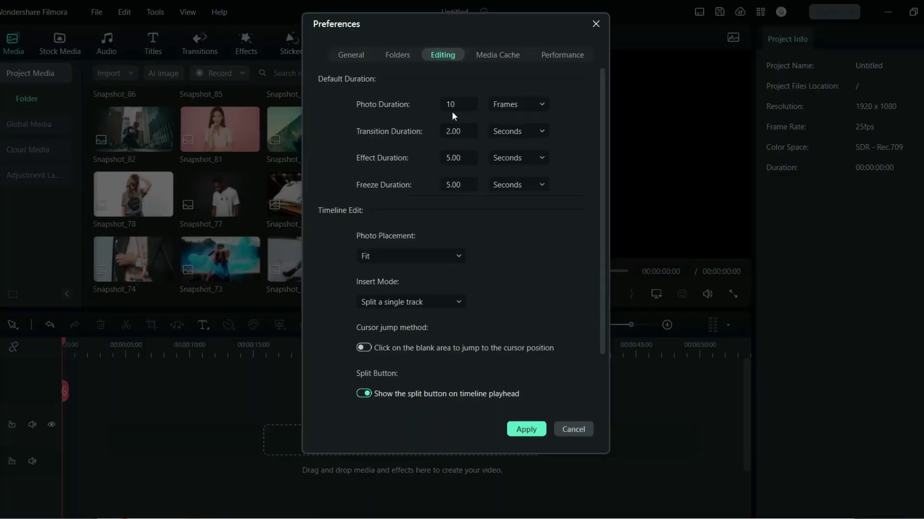
click(521, 427)
- Place all the snapshot photos one after another on the video track from the start of the timeline
drag(410, 293, 120, 81)
scroll(241, 193, down, 10)
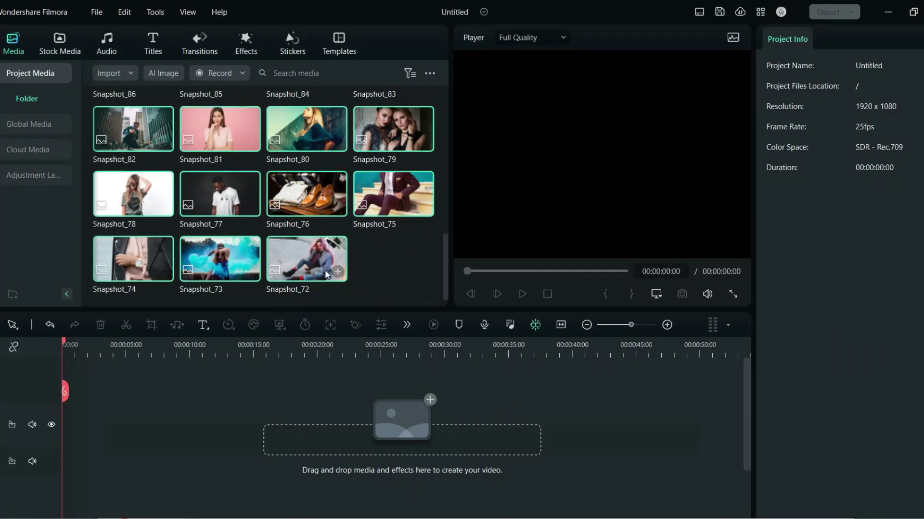
drag(326, 274, 73, 429)
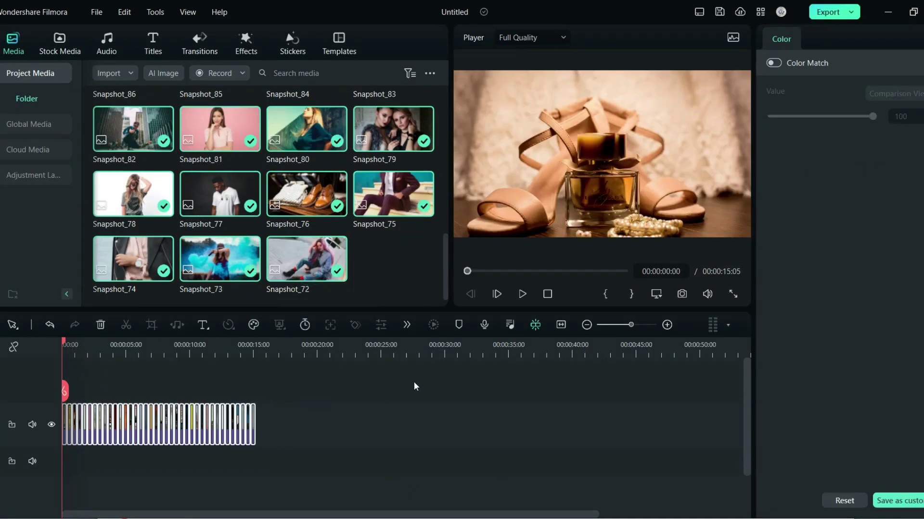
- Add the Big Title Pack Title 01 above the last four photos, scaled to 33% and centred at position 0, 0
click(560, 325)
click(659, 350)
click(152, 44)
drag(134, 136, 659, 413)
click(918, 113)
click(677, 350)
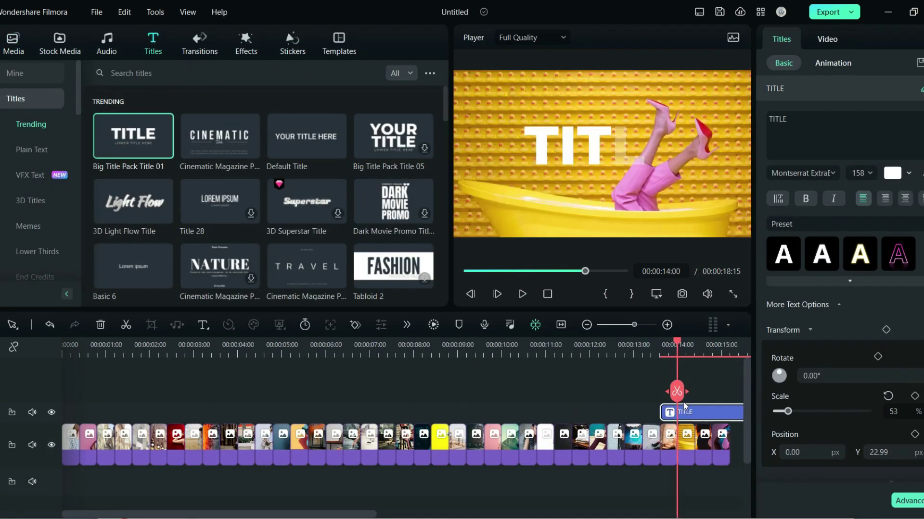
drag(608, 127, 608, 138)
drag(787, 411, 783, 413)
- Split the title clip at the cuts between the last four photos
drag(677, 392, 711, 391)
click(676, 392)
click(694, 391)
click(711, 391)
- Change the text of the first three title pieces to WEEKLY, FASHION and UPDATES
double_click(673, 413)
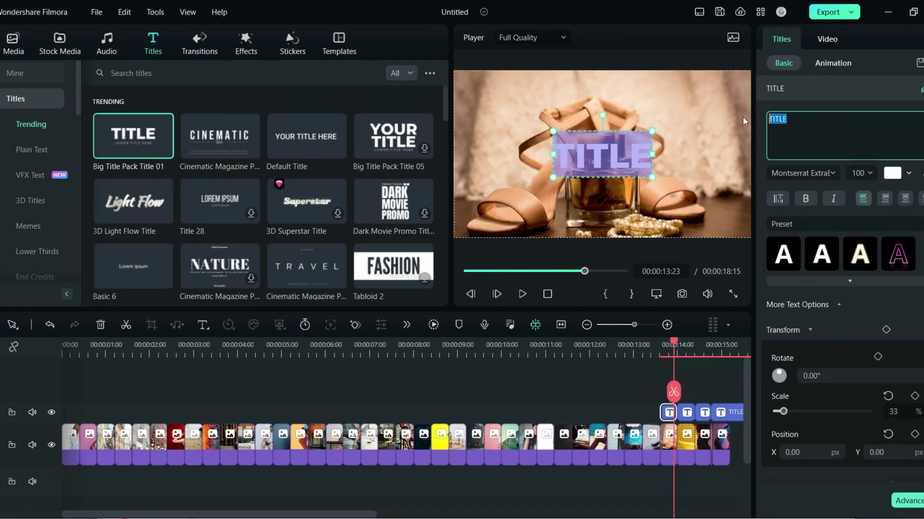
text(WEEKLY)
double_click(685, 412)
drag(787, 119, 742, 115)
text(FASHION)
double_click(702, 413)
text(UPDATES)
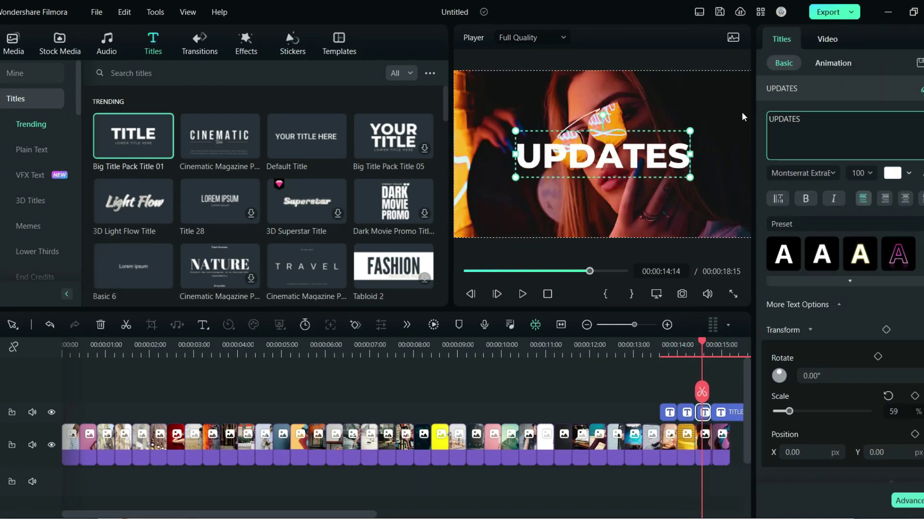
click(33, 176)
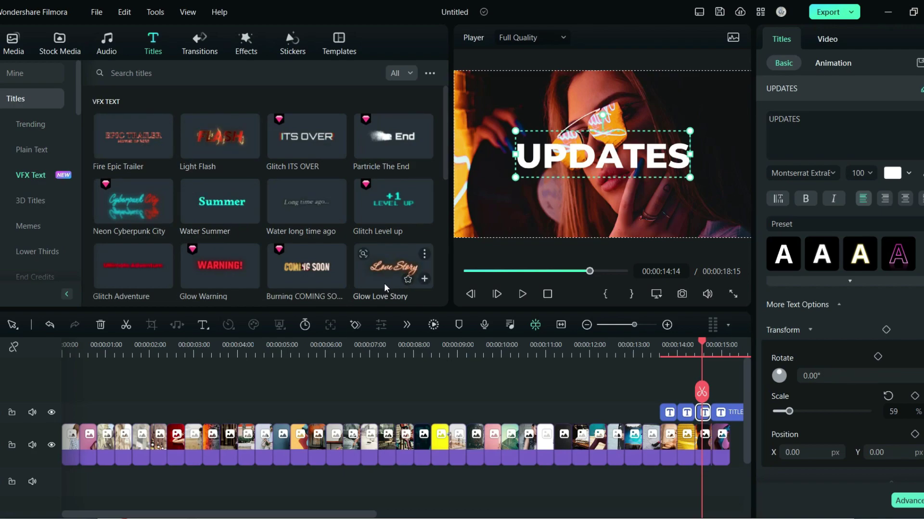
scroll(264, 279, down, 2)
scroll(295, 278, down, 2)
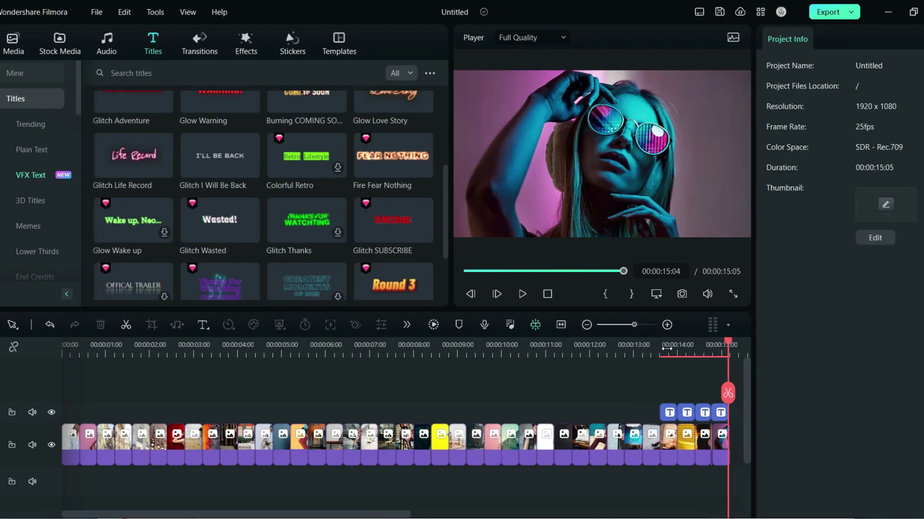
- Take a snapshot of each of the four titled frames: WEEKLY, FASHION, UPDATES and ONLY ON
click(666, 349)
click(681, 294)
click(539, 284)
drag(667, 343, 719, 343)
click(681, 293)
click(518, 286)
click(685, 297)
click(537, 285)
click(683, 295)
click(526, 285)
- Replace the last four photos and their title clips with the WEEKLY, FASHION, UPDATES and ONLY ON snapshots, in that order
drag(664, 392, 702, 455)
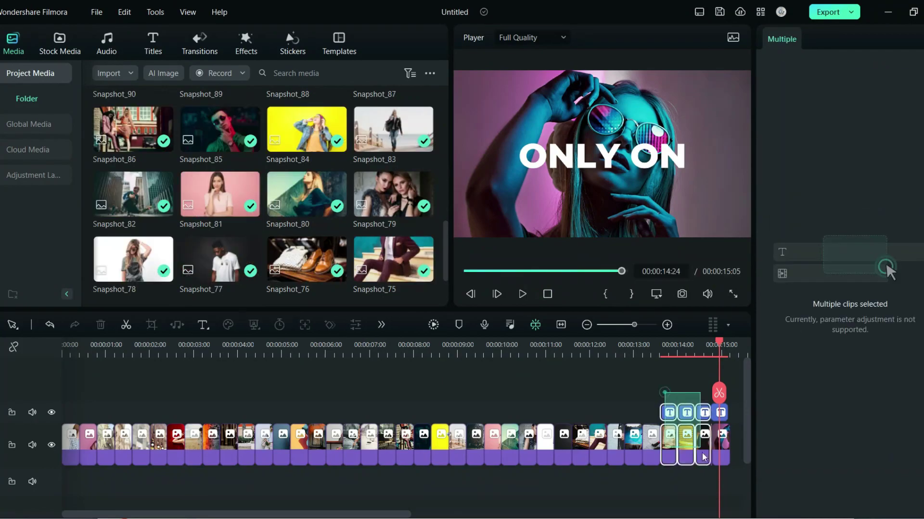
key(Delete)
scroll(338, 238, up, 10)
drag(145, 193, 666, 450)
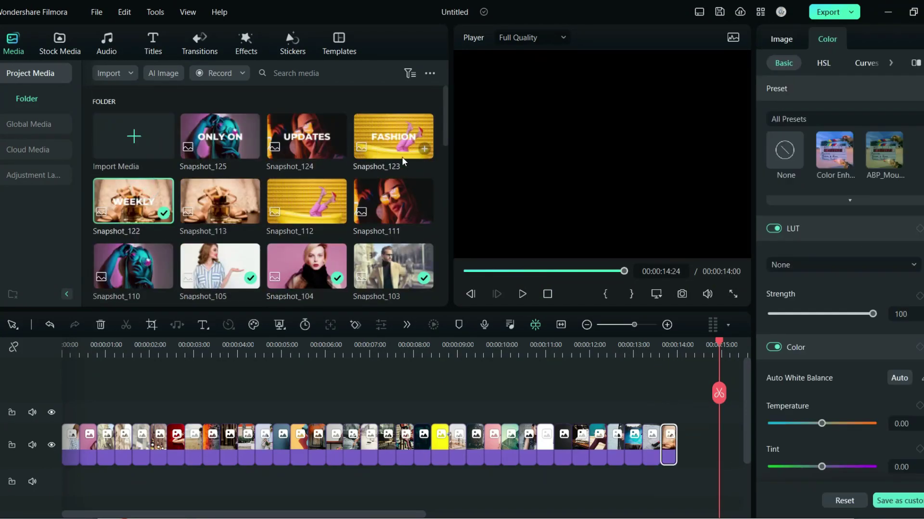
drag(392, 135, 680, 454)
drag(308, 137, 700, 452)
drag(223, 145, 710, 457)
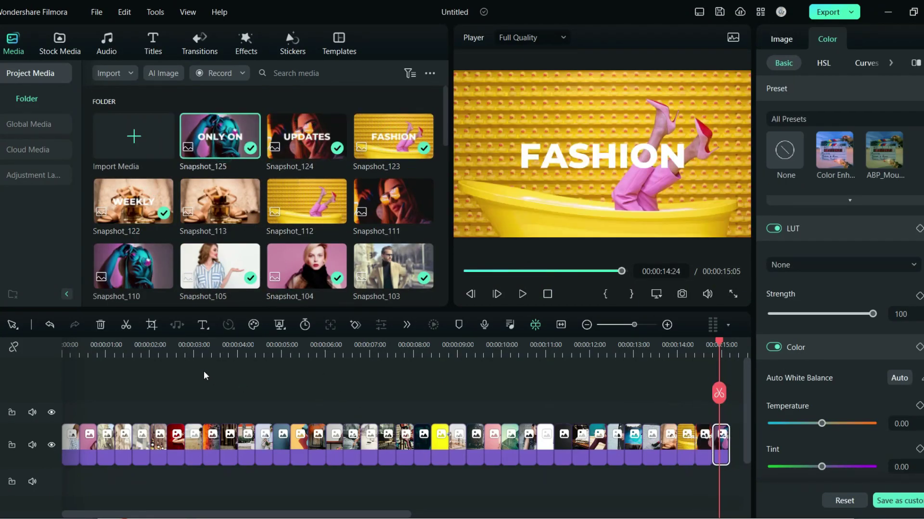
- Search the transitions for "page", apply Page Curl between the first two photos, and set its duration to 10 frames
click(200, 46)
click(142, 75)
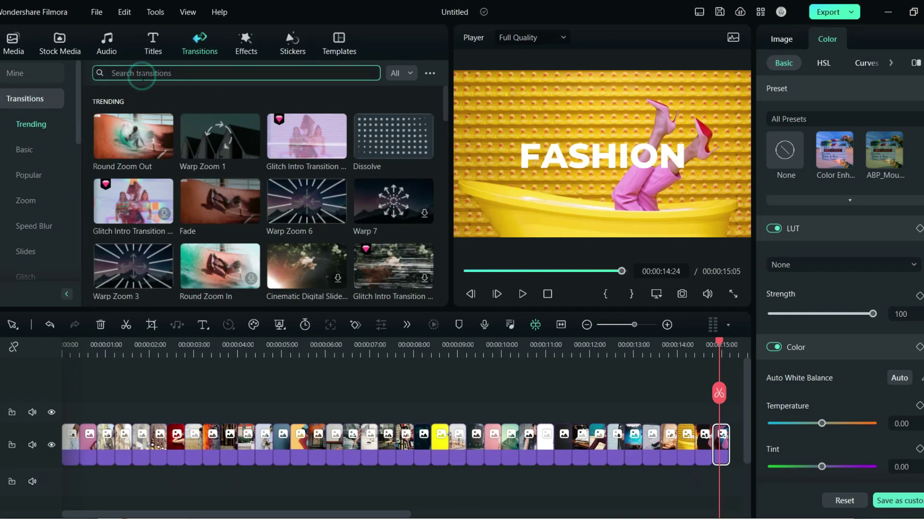
key(Return)
drag(114, 116, 81, 433)
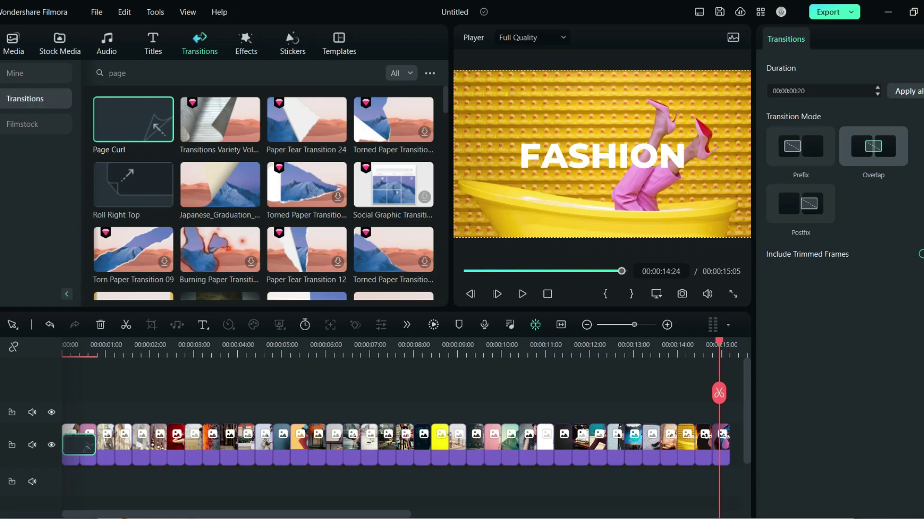
click(806, 91)
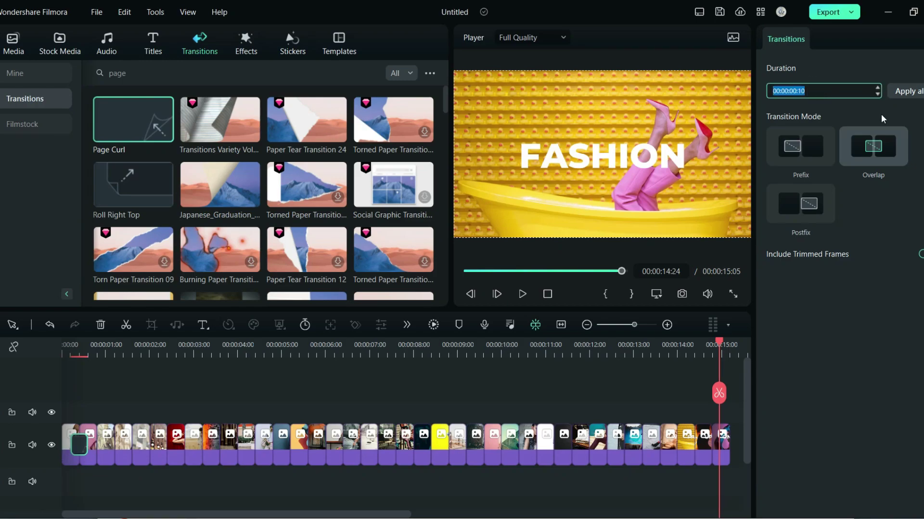
- Add the Page Curl transition to all the remaining cuts between the photos and preview the sequence
drag(128, 120, 98, 443)
drag(128, 121, 114, 443)
drag(128, 120, 132, 442)
drag(128, 120, 150, 442)
drag(128, 120, 167, 442)
drag(128, 120, 186, 442)
drag(128, 120, 219, 457)
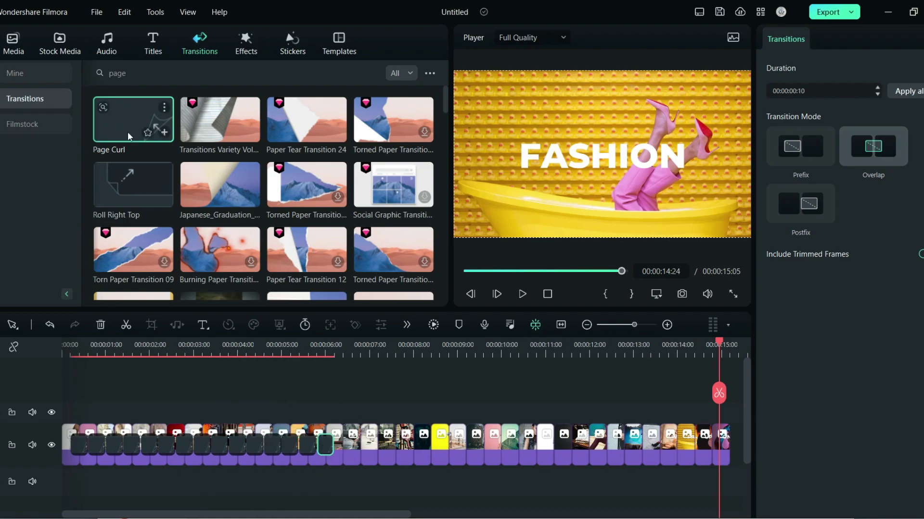
drag(128, 135, 342, 442)
drag(134, 120, 396, 445)
drag(135, 120, 466, 445)
drag(135, 120, 537, 445)
drag(148, 116, 671, 447)
click(82, 347)
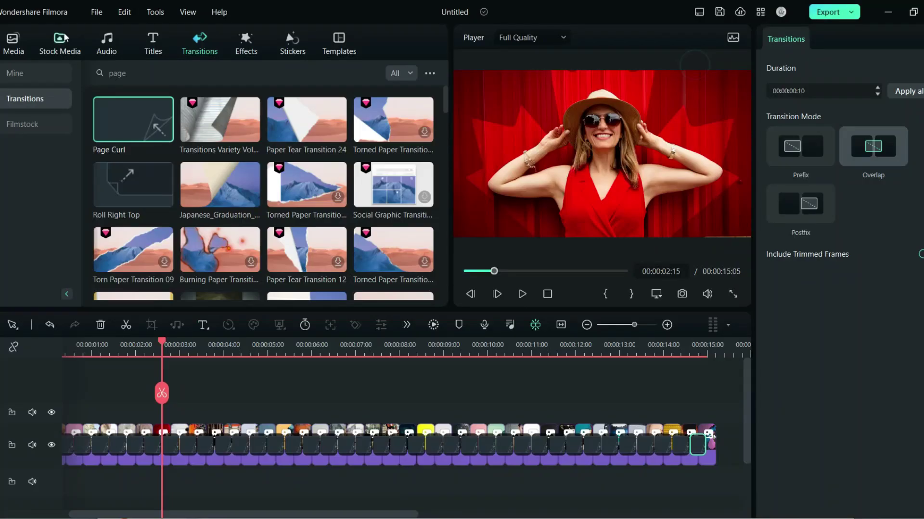
- Delete all the media from the project folder, clearing the timeline as well
click(13, 41)
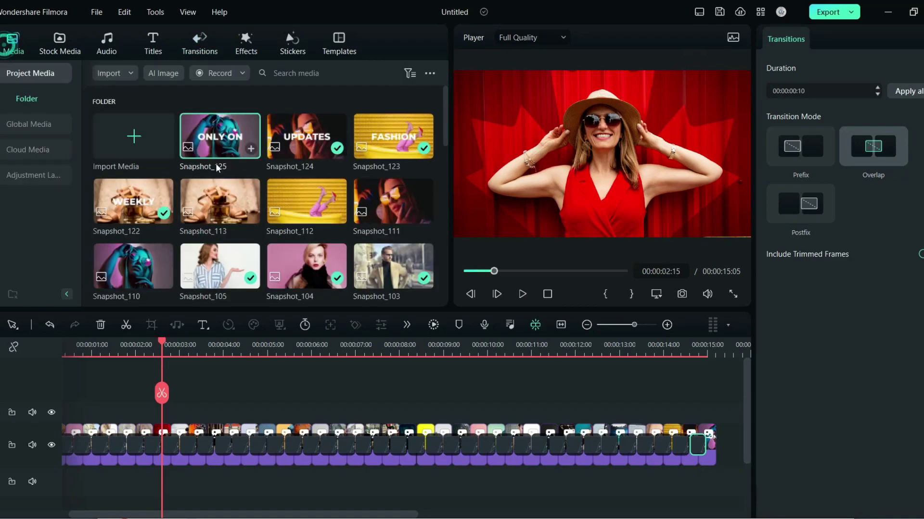
click(231, 212)
key(ctrl+a)
key(Delete)
click(520, 264)
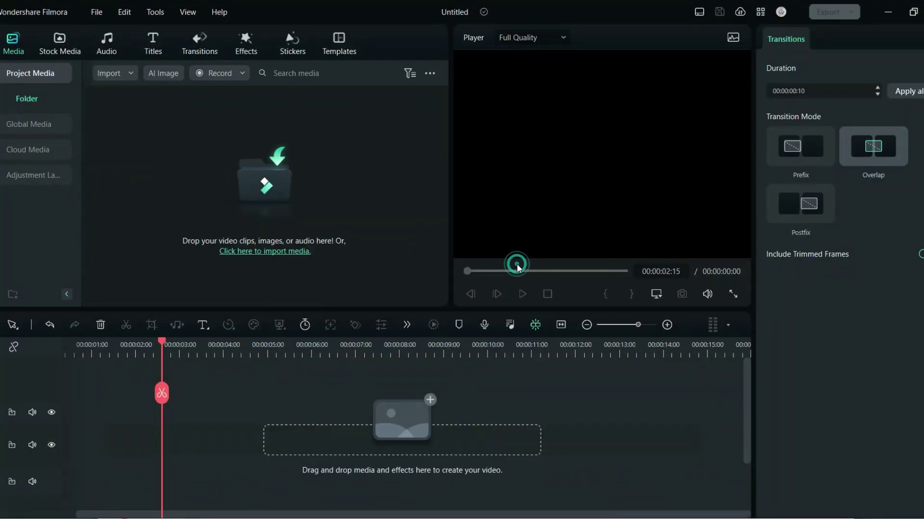
- Import all the files from the Fashion intro > Intro folder, including clip, BG and the youtube-logo images
click(255, 196)
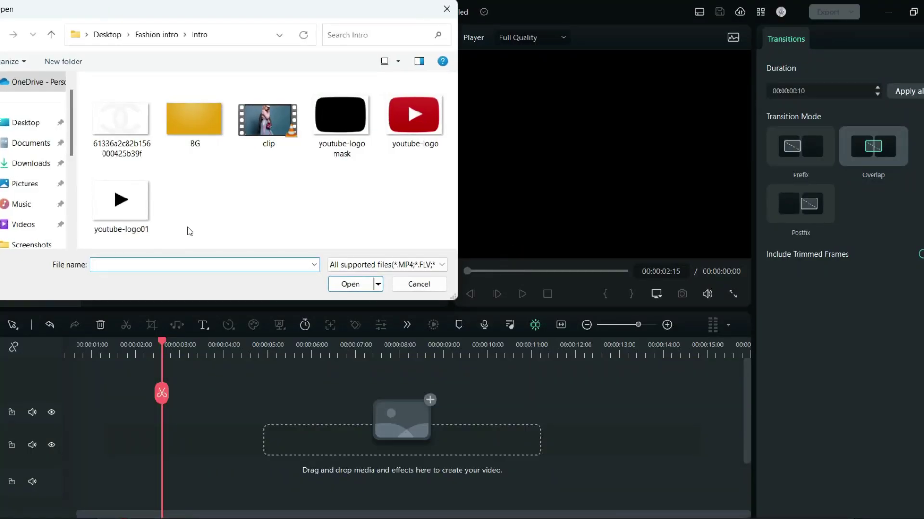
drag(147, 246, 422, 130)
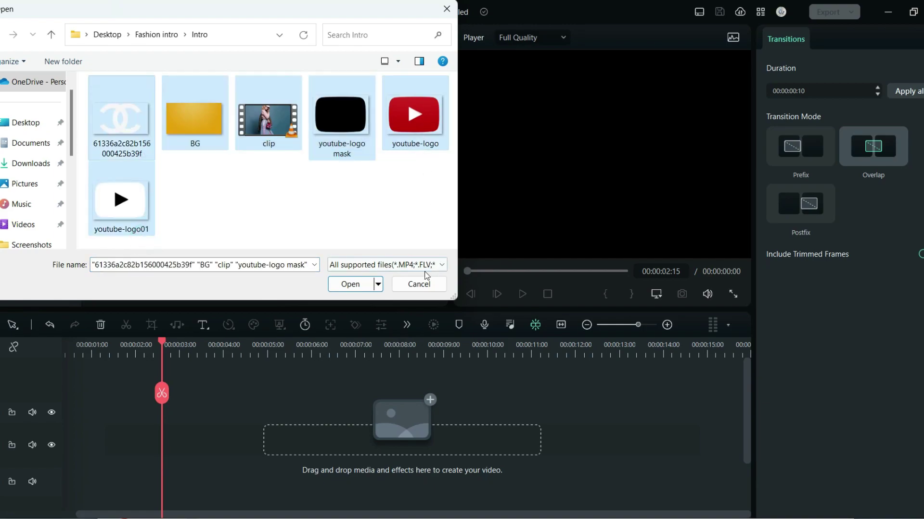
click(350, 285)
click(387, 275)
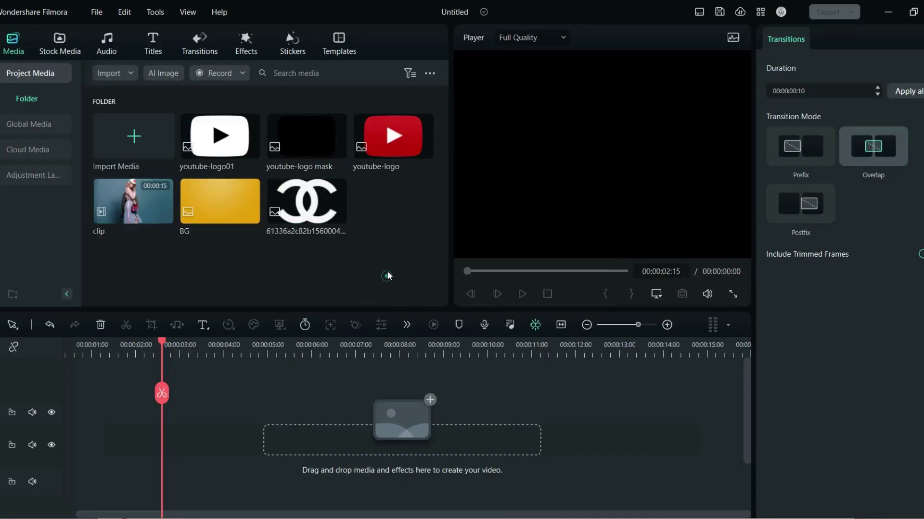
- Place the BG image on the timeline and the clip video on the track above it from the start
drag(212, 206, 715, 455)
drag(133, 201, 67, 413)
- Apply a Customize speed ramp to the clip with a middle peak of about 10x and a dip to about 0.5x near the end
click(319, 416)
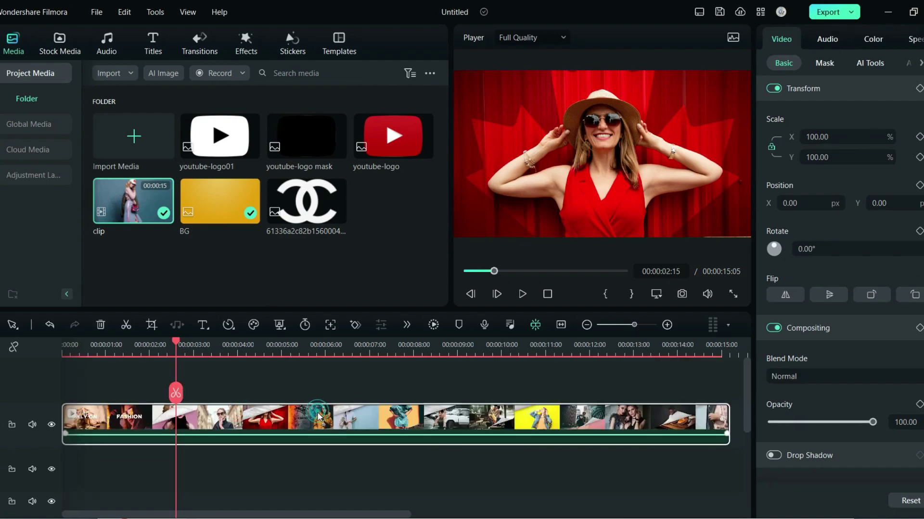
click(919, 44)
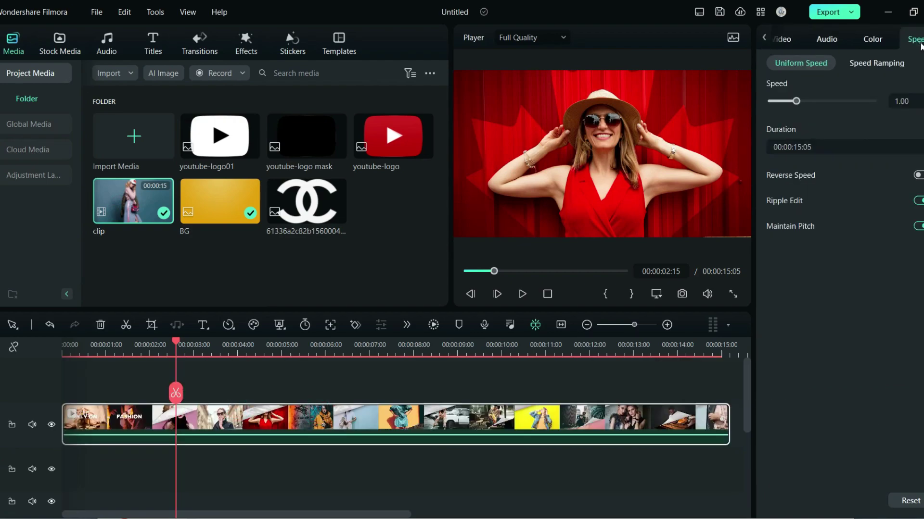
click(880, 72)
click(886, 108)
drag(835, 286, 841, 271)
mouse_move(869, 327)
mouse_down()
mouse_move(880, 308)
mouse_move(876, 319)
mouse_up()
click(245, 366)
key(space)
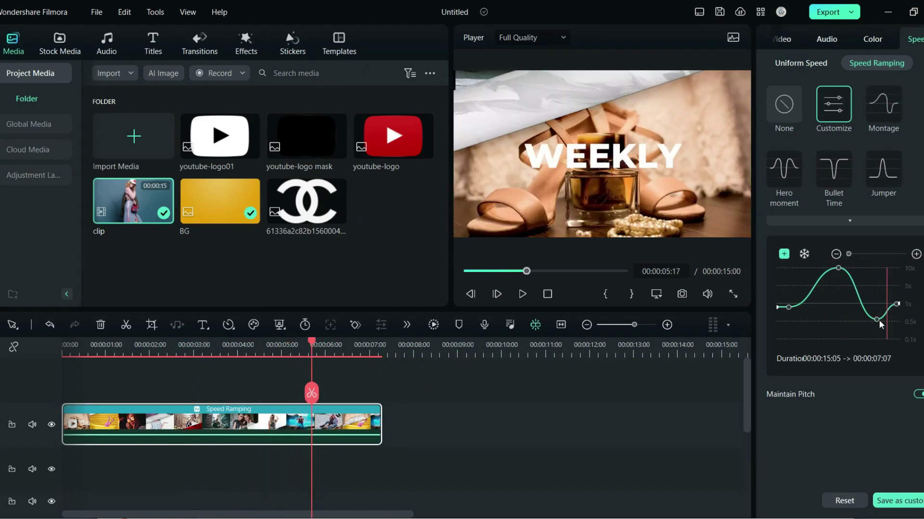
- Move the speed ramp's 10x peak and the dip after it closer to the end of the clip
drag(840, 271, 865, 270)
drag(877, 319, 887, 316)
drag(227, 370, 237, 375)
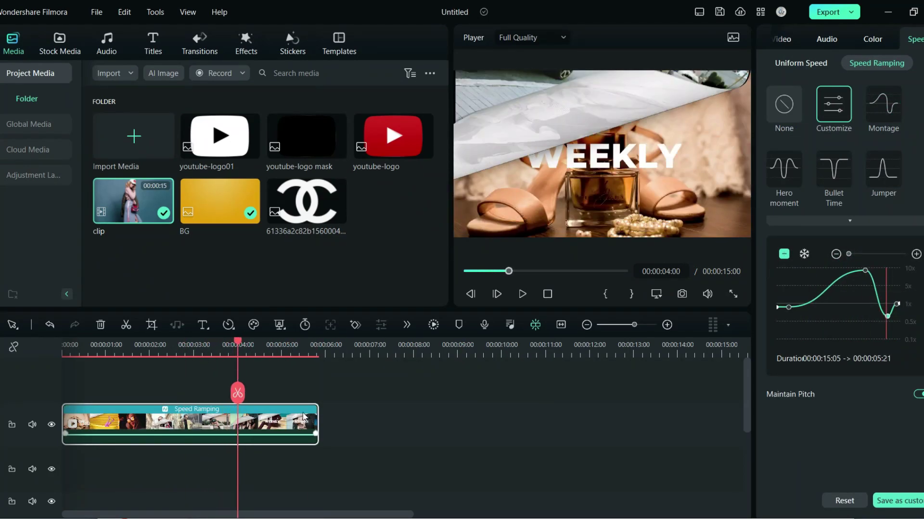
- Add a freeze frame to the clip at 00:00:05:20, on the ONLY ON image
click(316, 354)
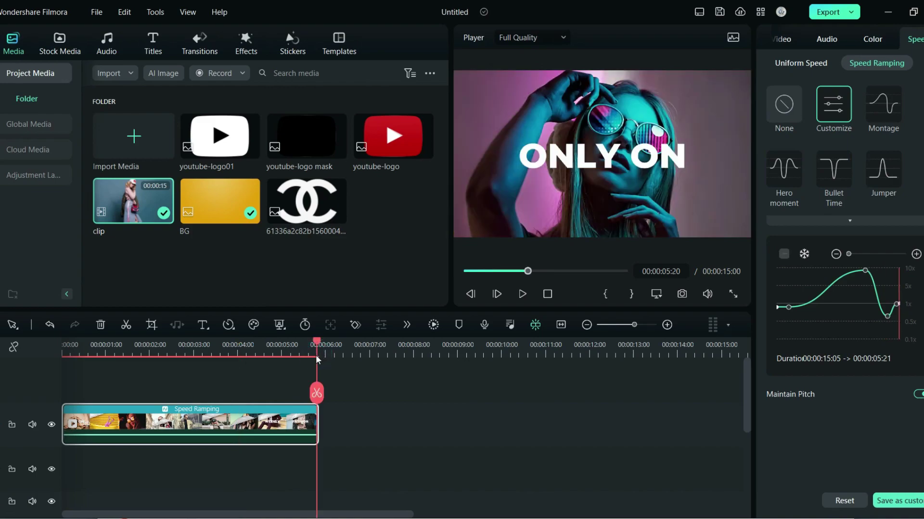
click(230, 326)
click(240, 431)
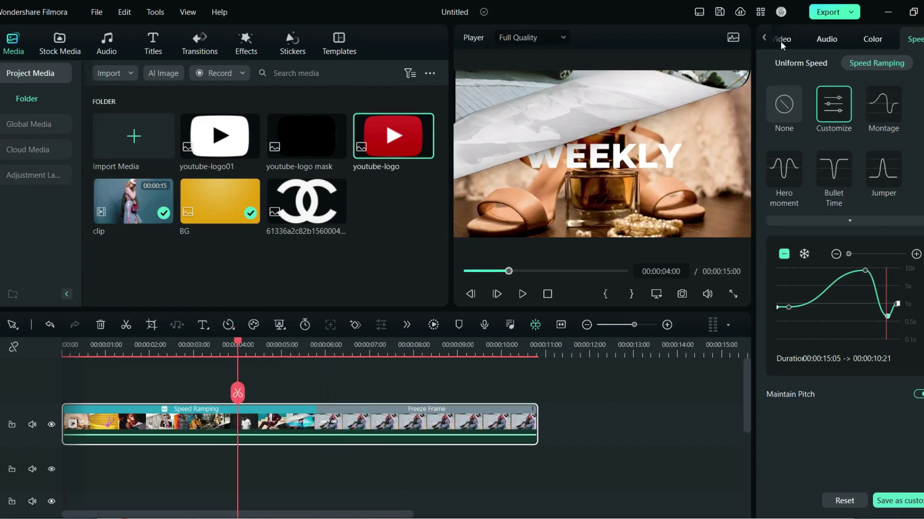
- Mask the clip with the custom YouTube-logo-shaped mask, My Mask 1
click(780, 40)
click(834, 64)
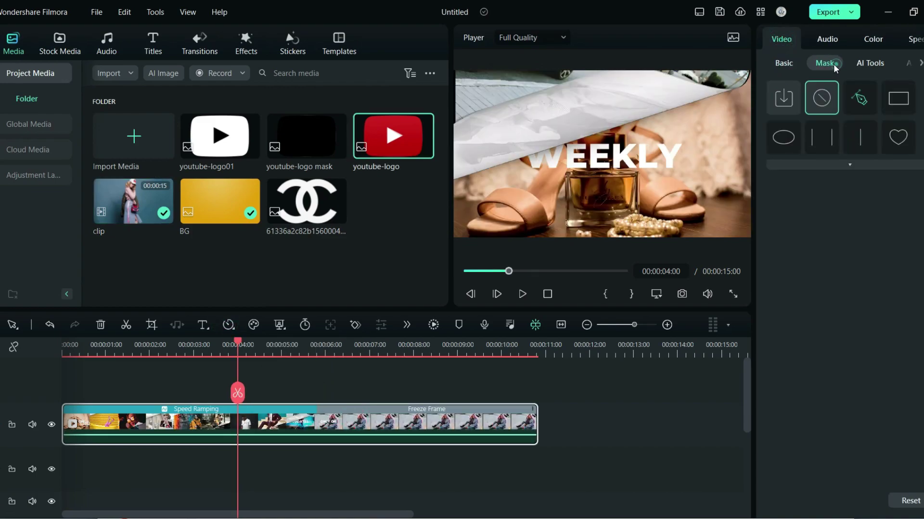
click(848, 165)
click(823, 178)
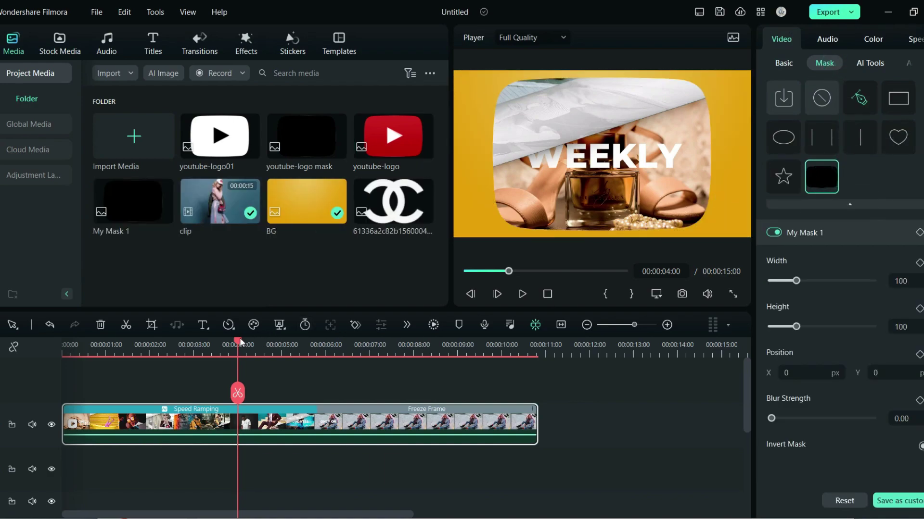
- Scale the clip to 158% at the start of the timeline and add a transform keyframe there
drag(239, 338, 58, 396)
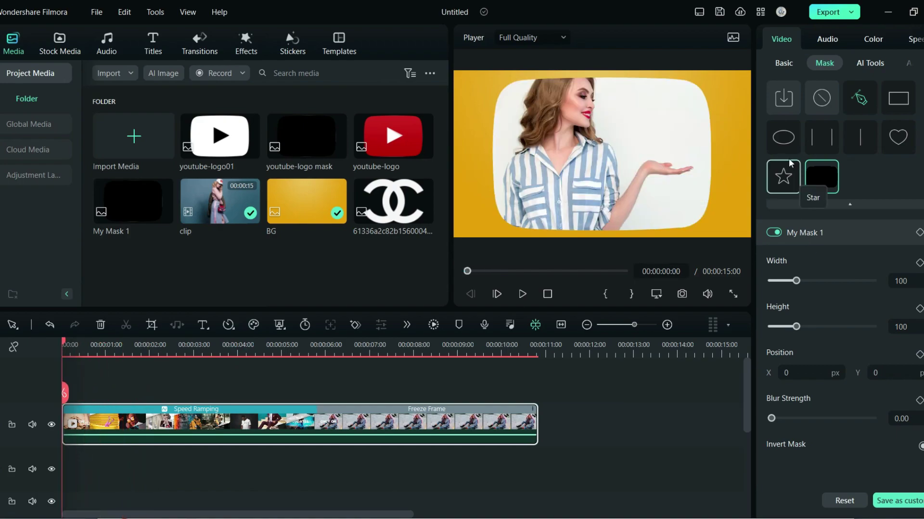
click(784, 63)
drag(825, 158, 852, 157)
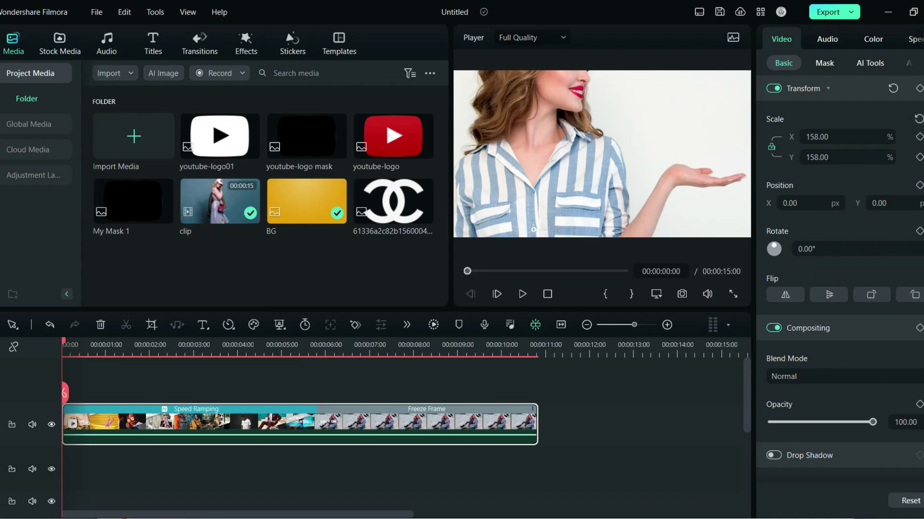
click(919, 88)
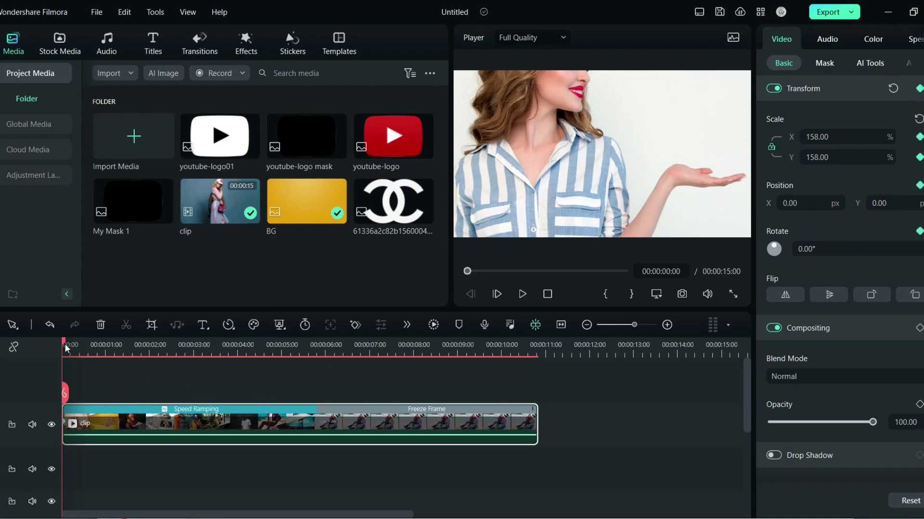
- Keyframe the clip's scale at 60% at 00:00:04:00 and 50% at 00:00:07:00
drag(66, 349, 238, 390)
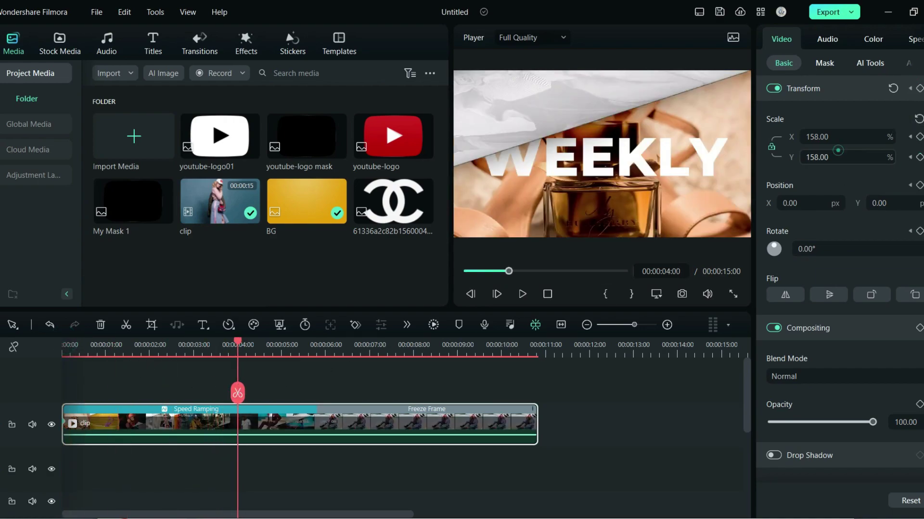
drag(838, 151, 791, 150)
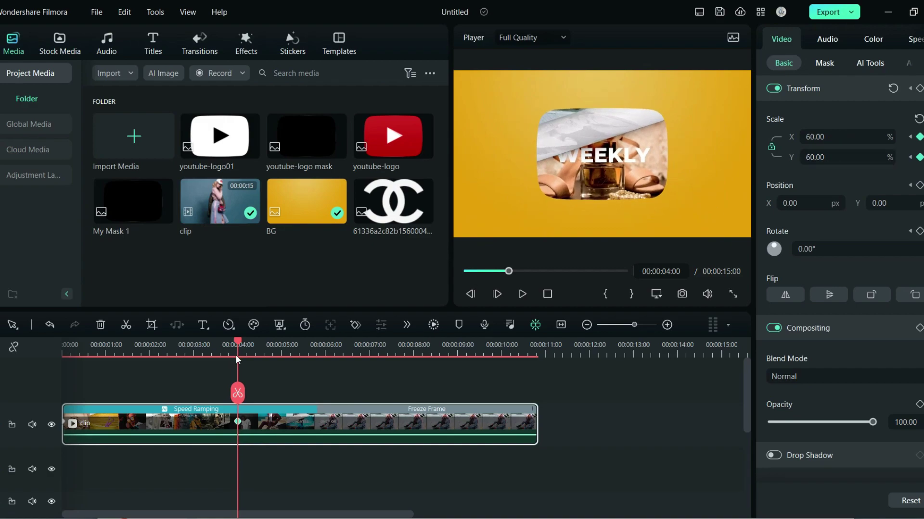
drag(237, 359, 370, 390)
drag(852, 155, 784, 156)
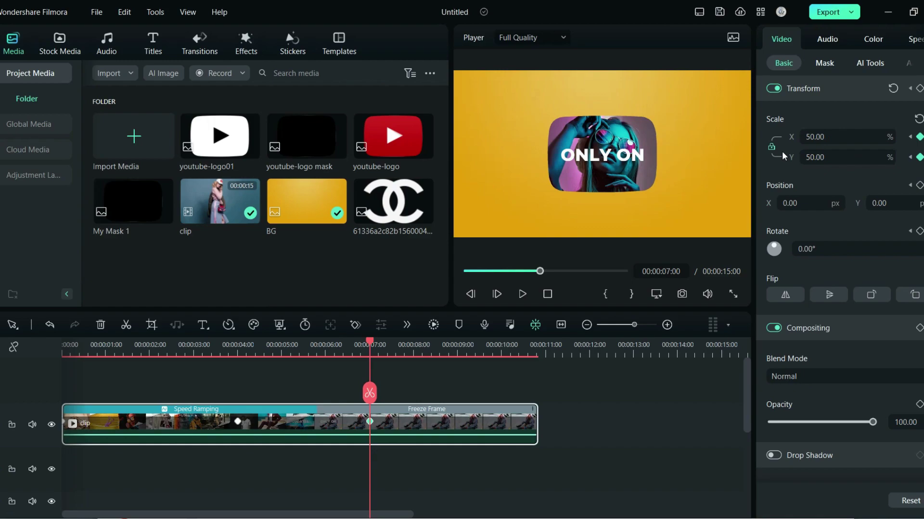
- Give the clip a Tiled drop shadow with a 183° angle and black colour
click(774, 455)
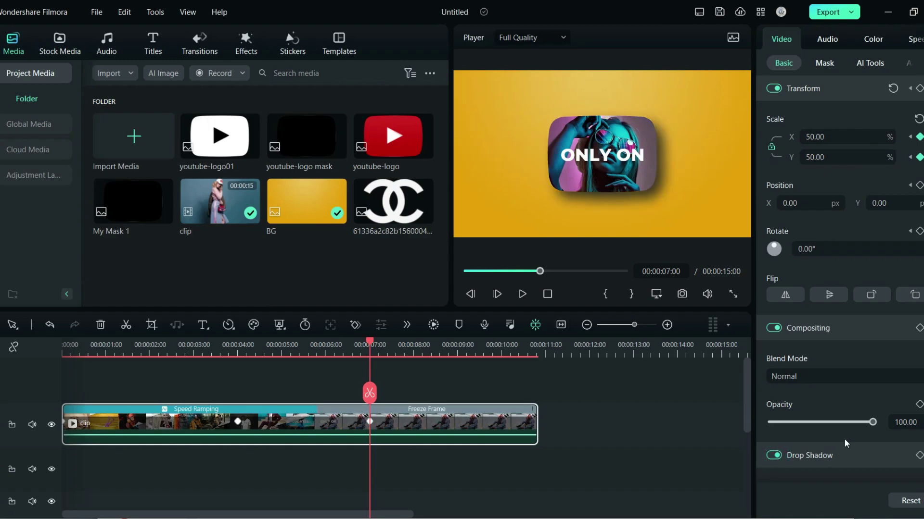
scroll(843, 435, down, 3)
click(872, 371)
scroll(846, 385, down, 2)
text(183)
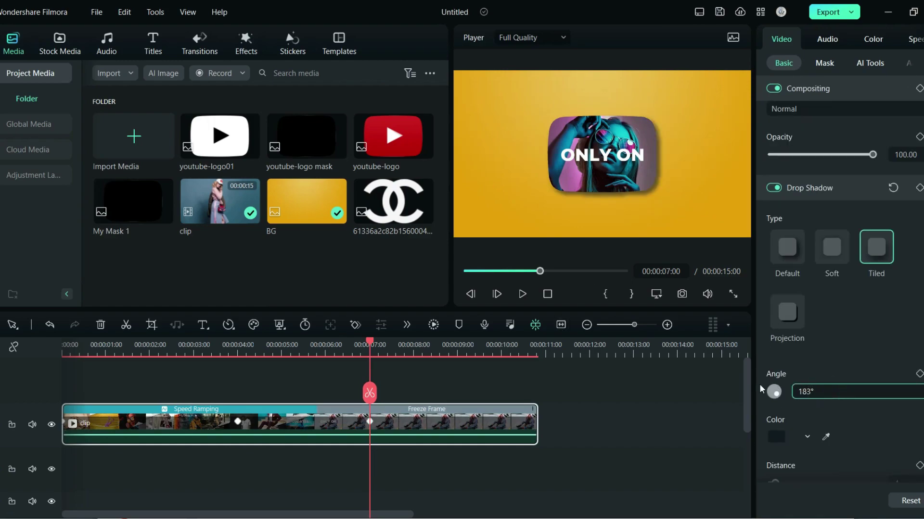
click(782, 436)
click(776, 511)
- Place the youtube-logo image above the clip from 00:00:04:00 to the clip's end and keyframe its scale at 60%
click(163, 346)
drag(162, 345, 238, 395)
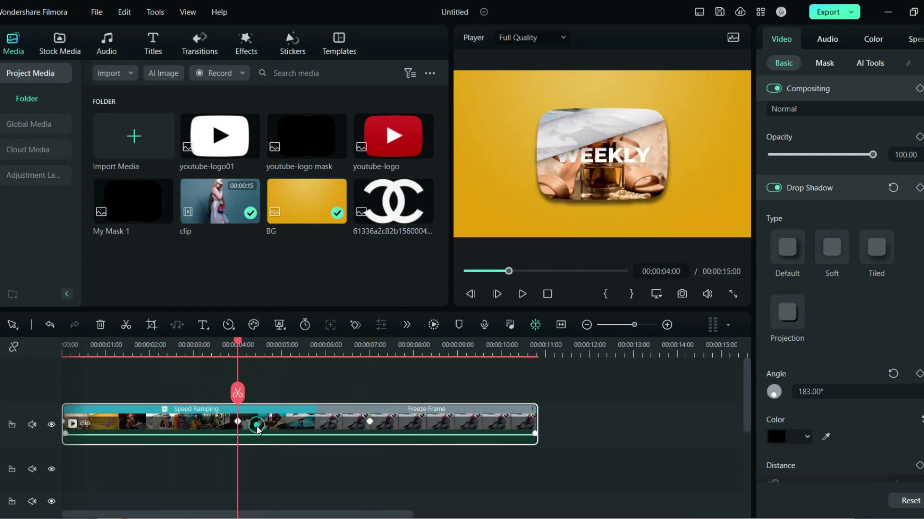
drag(393, 136, 538, 413)
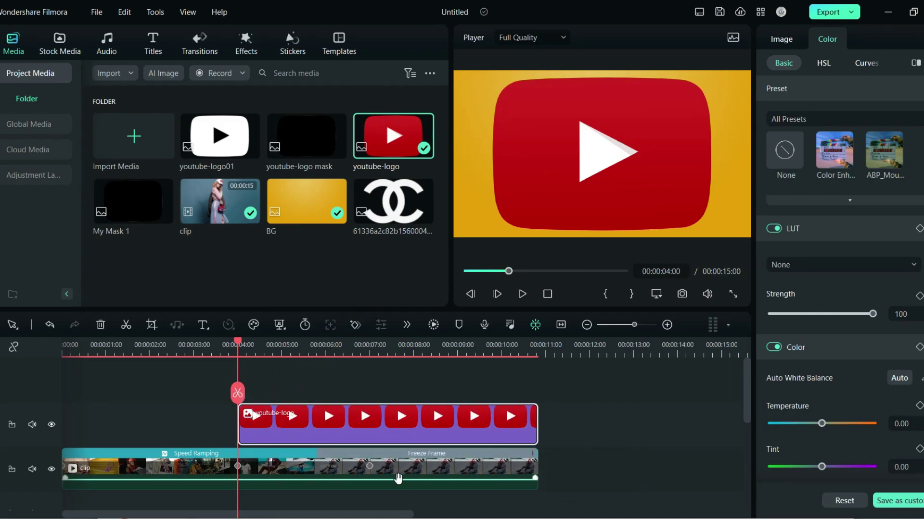
click(781, 39)
click(844, 153)
text(60)
- Keyframe the youtube-logo image's scale at 50% at 00:00:07:00
drag(238, 343, 371, 381)
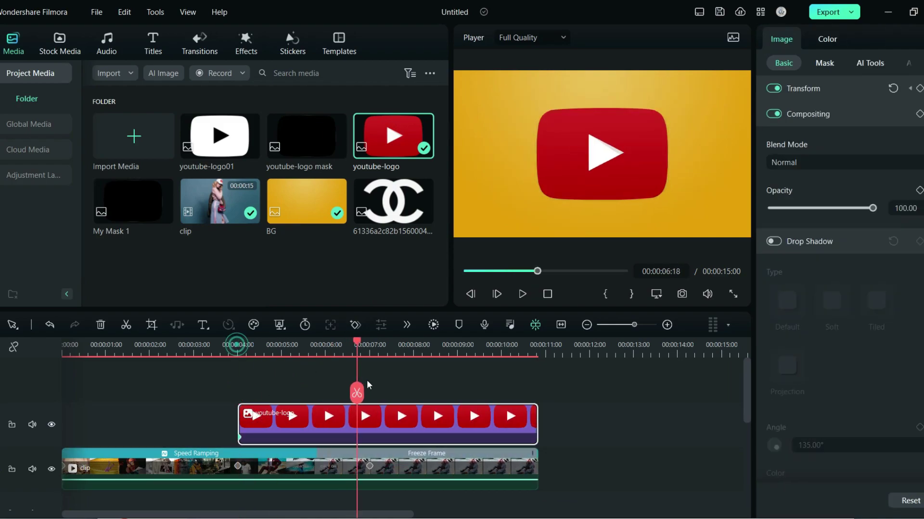
click(373, 423)
click(820, 88)
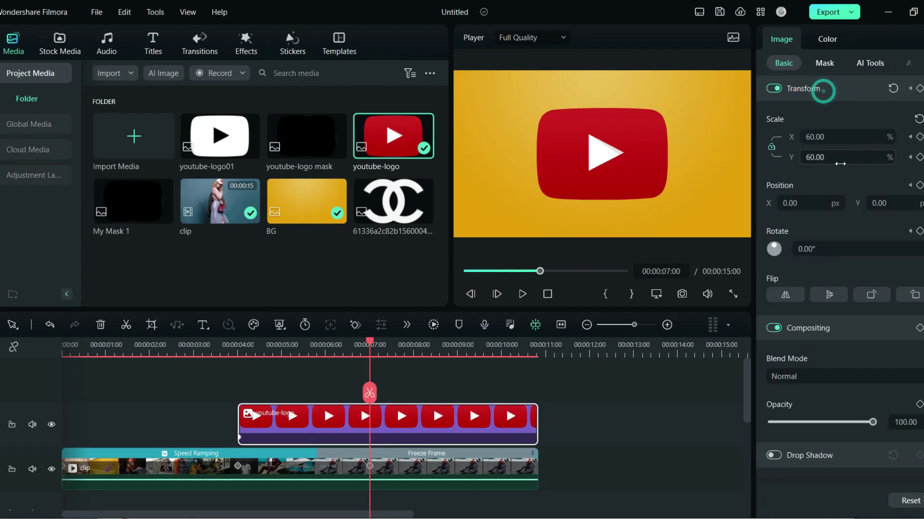
click(839, 160)
text(50)
key(Return)
- Set the youtube-logo image's blend mode to Color Burn
click(784, 376)
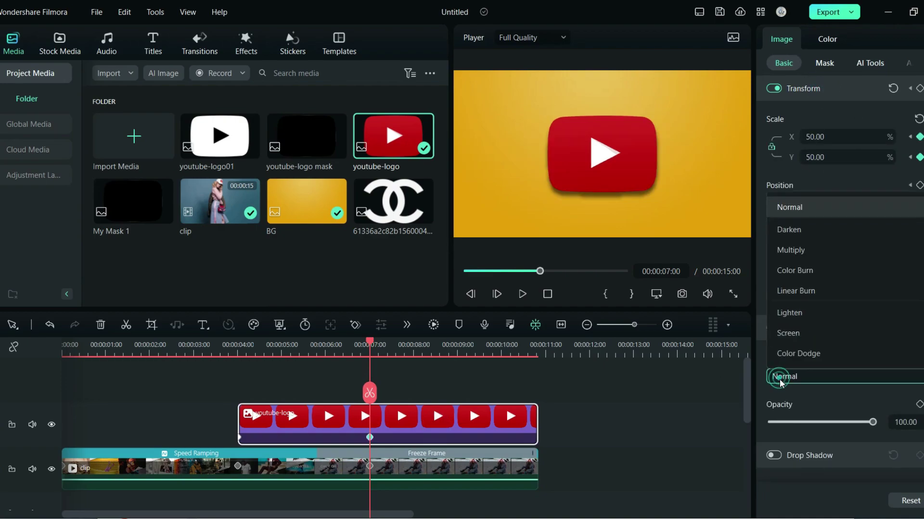
scroll(794, 270, down, 2)
click(794, 226)
- Extend the start of the youtube-logo image back to 00:00:03:00 and replace its 00:00:04:00 keyframe with one there
click(311, 349)
drag(311, 353, 194, 352)
drag(239, 431, 194, 432)
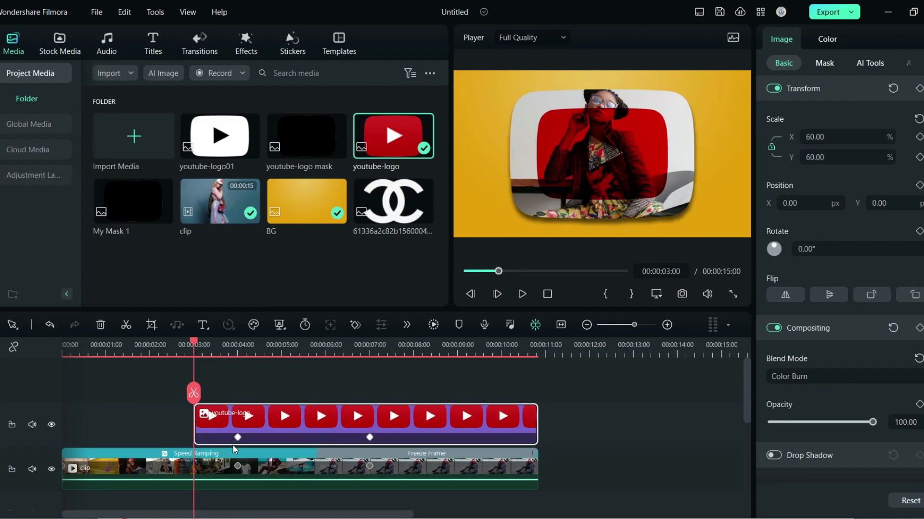
click(247, 464)
click(271, 414)
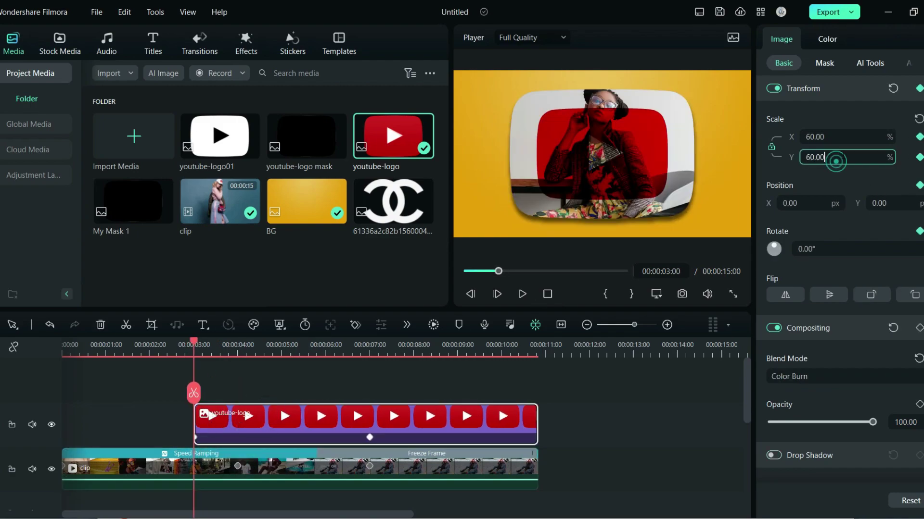
- At 00:00:03:00, keyframe the youtube-logo image's scale at 84.5% and lower its opacity to 0
drag(835, 159, 794, 157)
text(84.5)
key(Return)
drag(872, 422, 768, 422)
- At 00:00:04:00, raise the youtube-logo image's opacity to 100 and keyframe its scale at 60%
drag(201, 342, 263, 356)
click(243, 352)
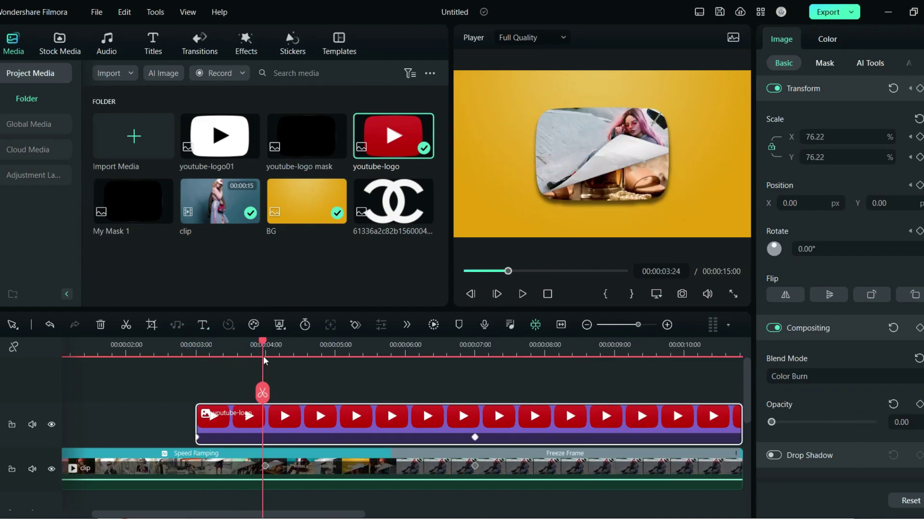
drag(771, 422, 878, 423)
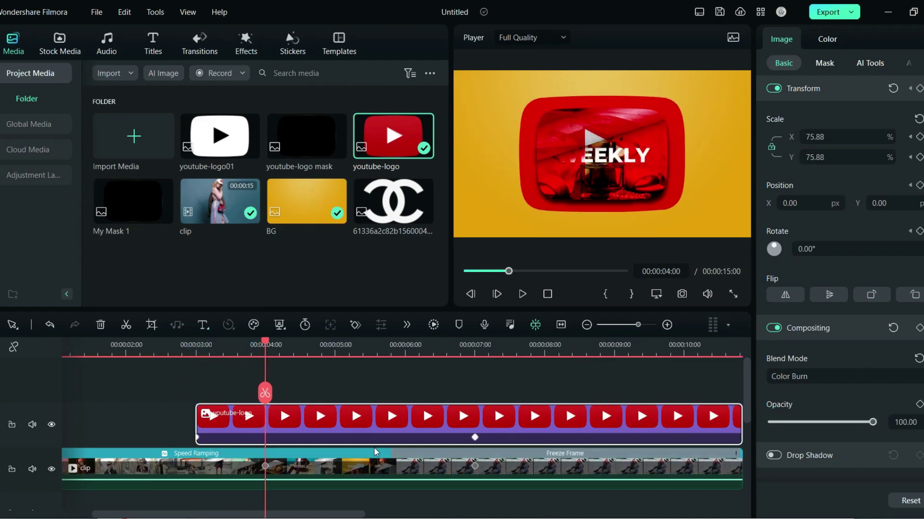
drag(829, 155, 787, 158)
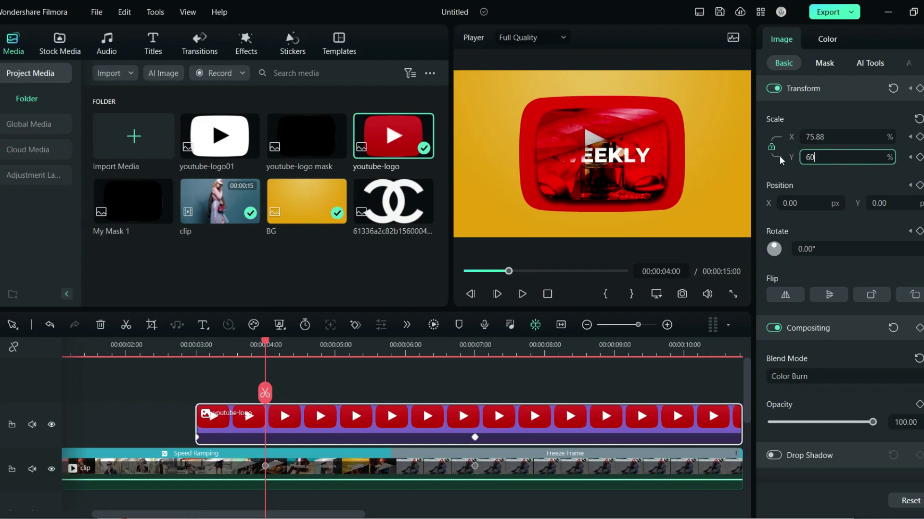
key(Return)
- Add a second youtube-logo image on the track above, running from 00:00:06:00 to the end of the first logo
drag(271, 339, 396, 400)
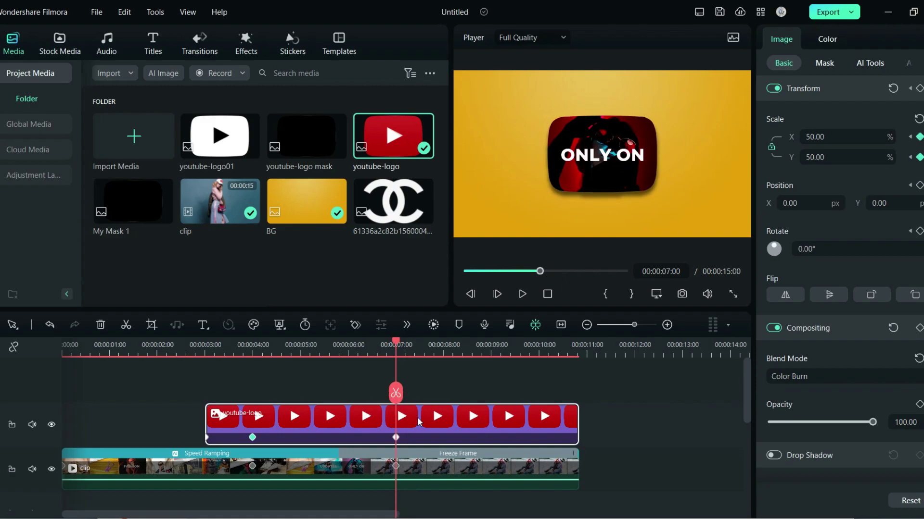
drag(398, 345, 348, 358)
drag(395, 149, 367, 395)
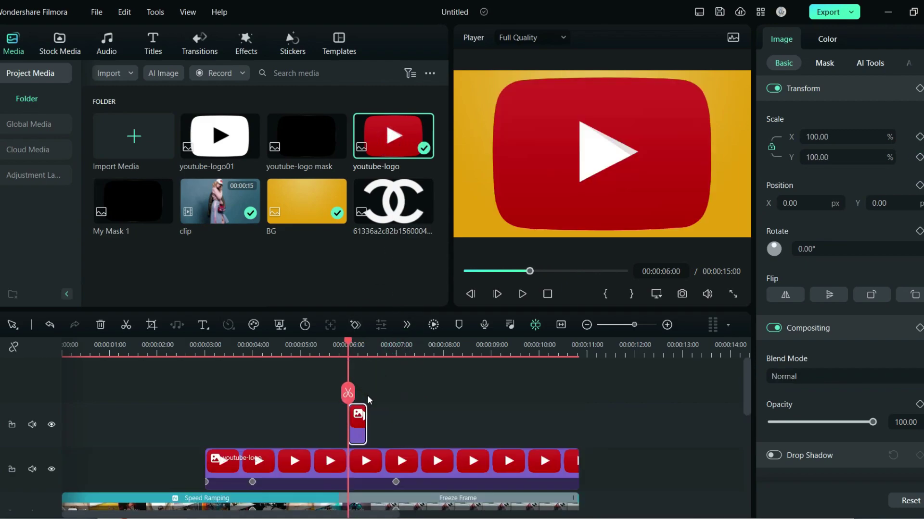
drag(366, 431, 575, 463)
- Scale the upper youtube-logo image to 53.33% to match the lower logo at 00:00:06:00
click(412, 459)
click(403, 423)
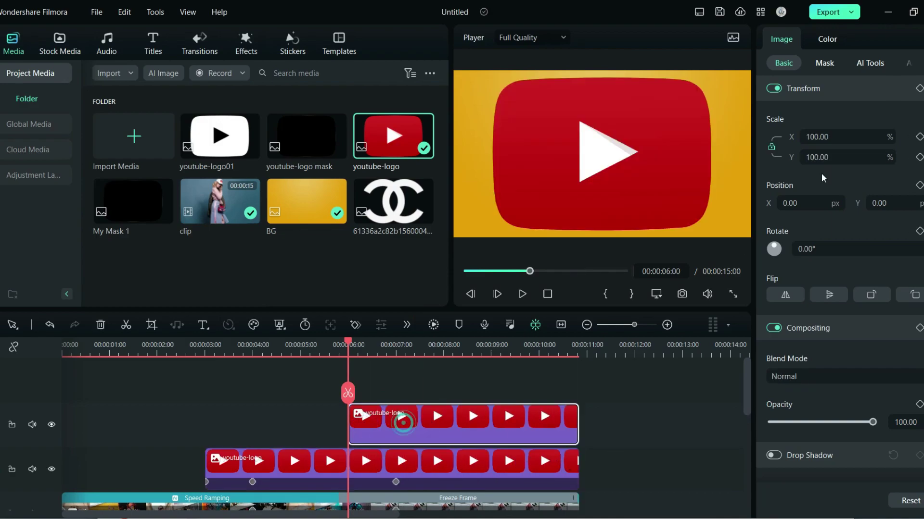
click(836, 157)
text(53.3)
key(Return)
text(3)
key(Return)
click(411, 465)
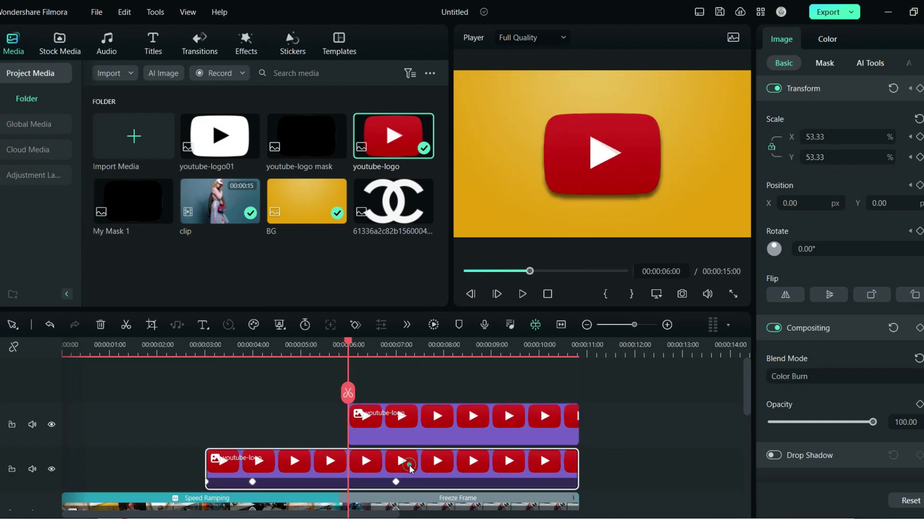
- Add a transform keyframe to the upper youtube-logo at 00:00:06:00 and keyframe its scale at 50% at 00:00:07:00
click(414, 424)
click(919, 88)
mouse_move(350, 342)
mouse_down()
mouse_move(396, 354)
mouse_move(348, 350)
mouse_up()
click(824, 157)
text(50)
key(Return)
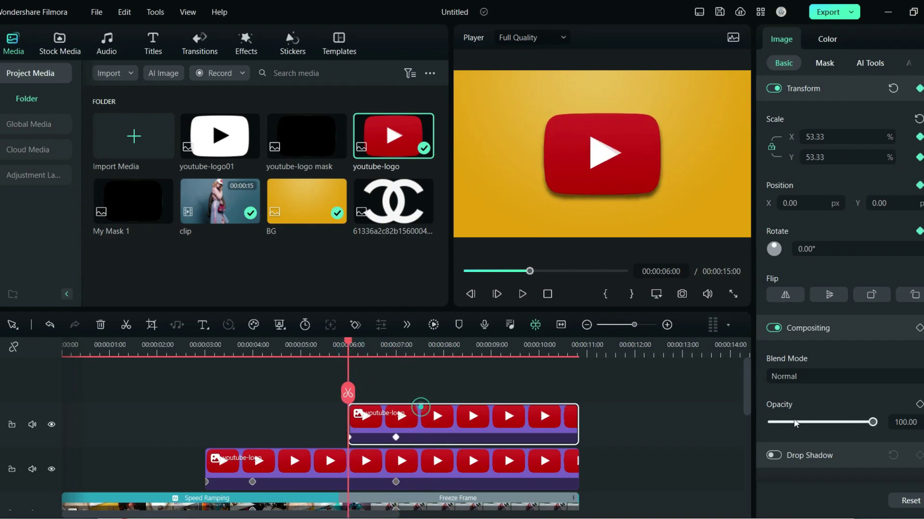
- Fade in the upper youtube-logo with opacity keyframes of 0 at 00:00:06:00 and 100 at 00:00:07:00
drag(873, 422, 760, 423)
click(918, 405)
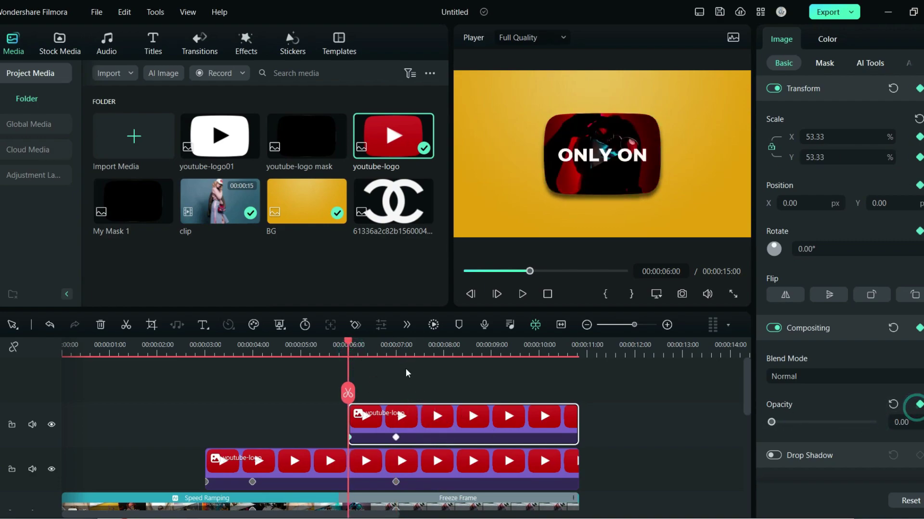
drag(392, 351, 395, 352)
drag(771, 423, 872, 422)
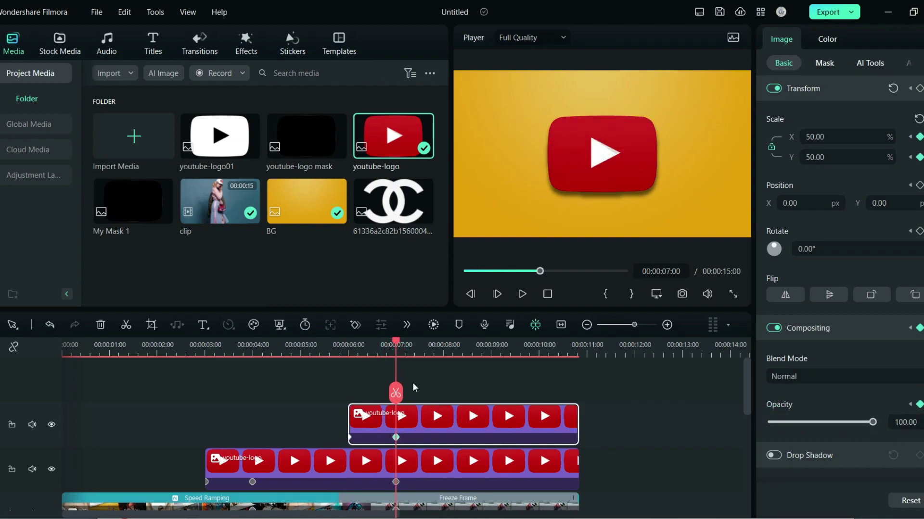
- Trim the clip and the lower youtube-logo image to end at 00:00:07:00
drag(565, 506, 396, 460)
scroll(399, 366, up, 1)
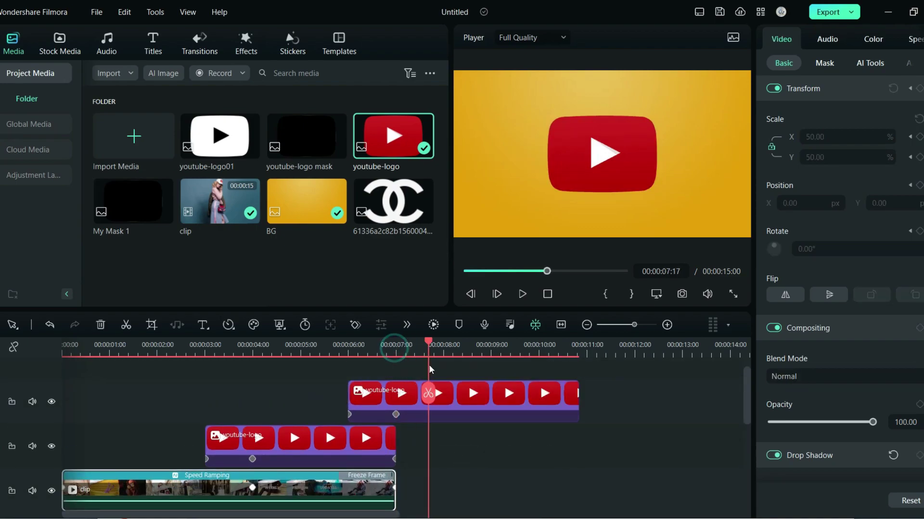
- Keyframe the upper youtube-logo's scale and opacity at 0 at 00:00:08:00
click(490, 411)
drag(840, 157, 799, 157)
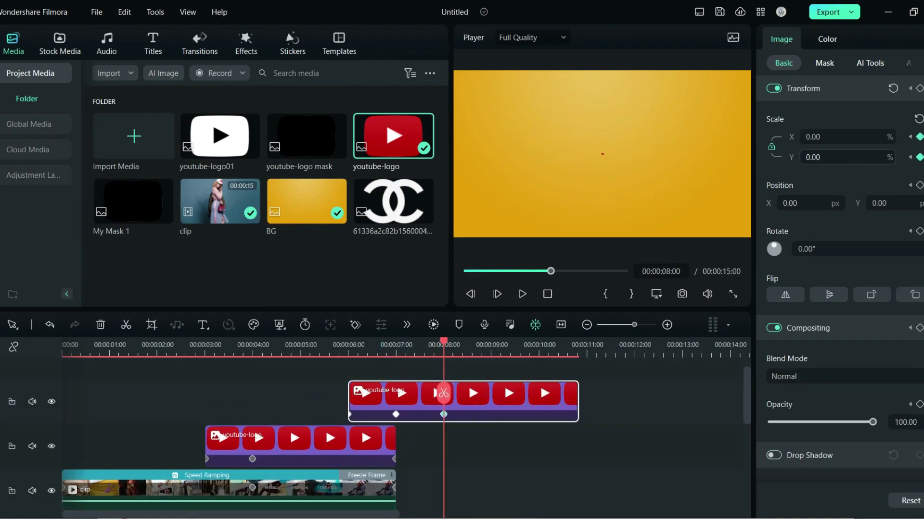
scroll(454, 363, up, 1)
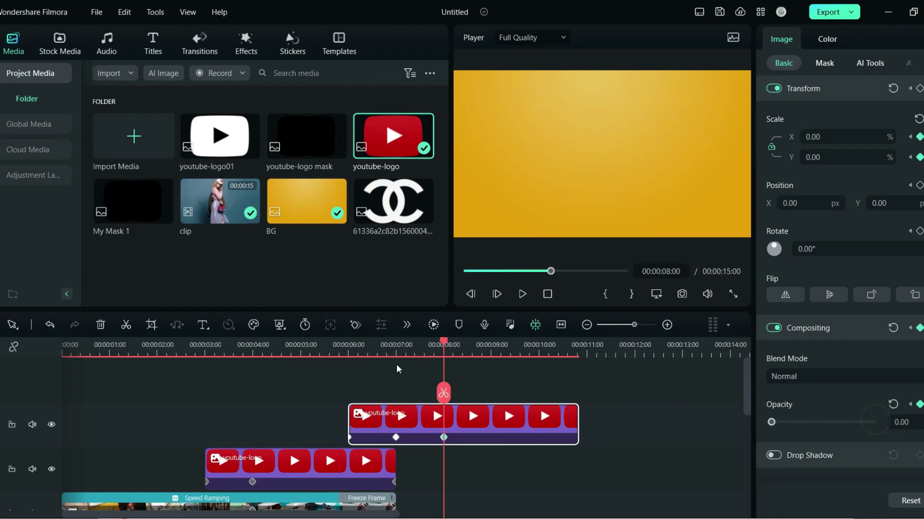
- Place the Chanel logo image on the top track from 00:00:07:15 to the end of the youtube-logo, scaled to 17%
drag(342, 351, 425, 372)
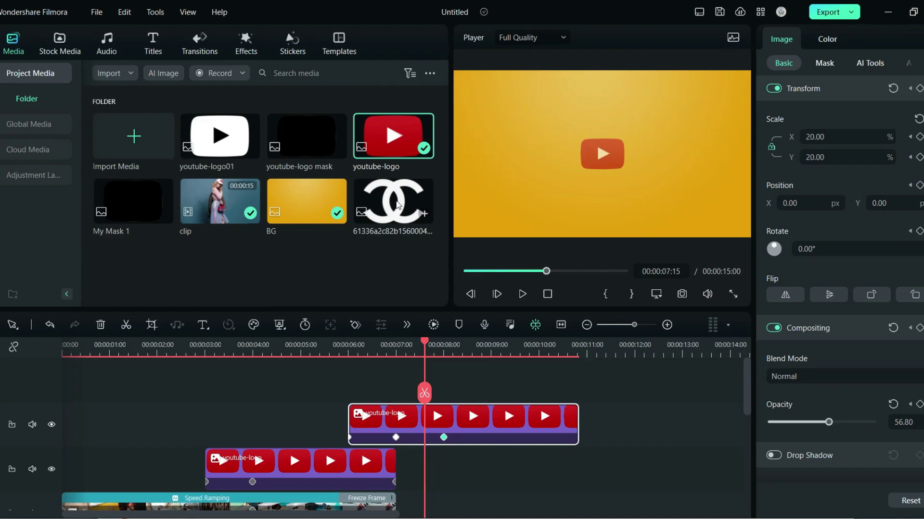
drag(397, 206, 578, 426)
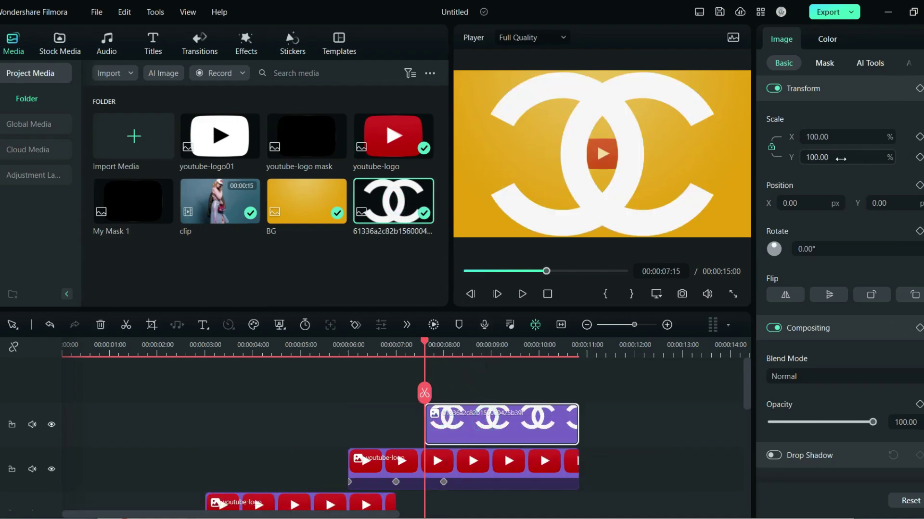
drag(841, 159, 841, 158)
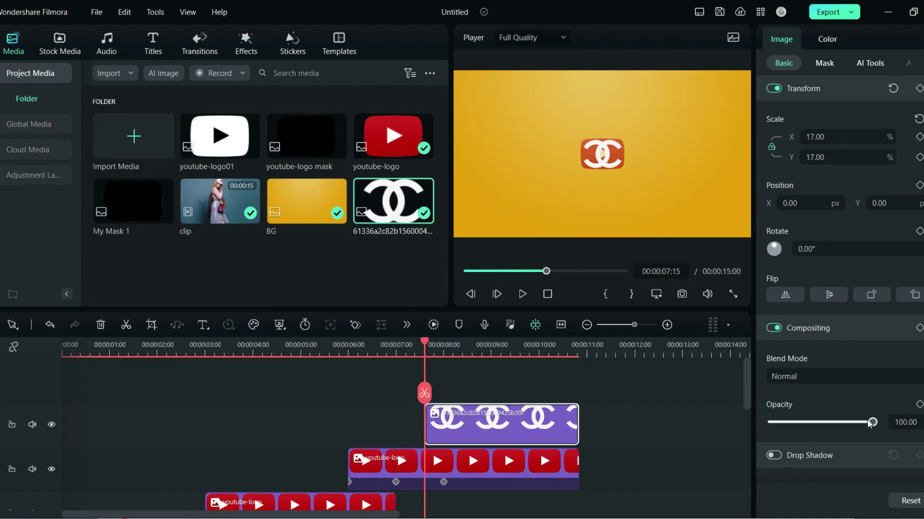
- Keyframe the Chanel logo from opacity 0 at 00:00:07:15 to opacity 100 and 25% scale at 00:00:08:00
drag(869, 428, 755, 431)
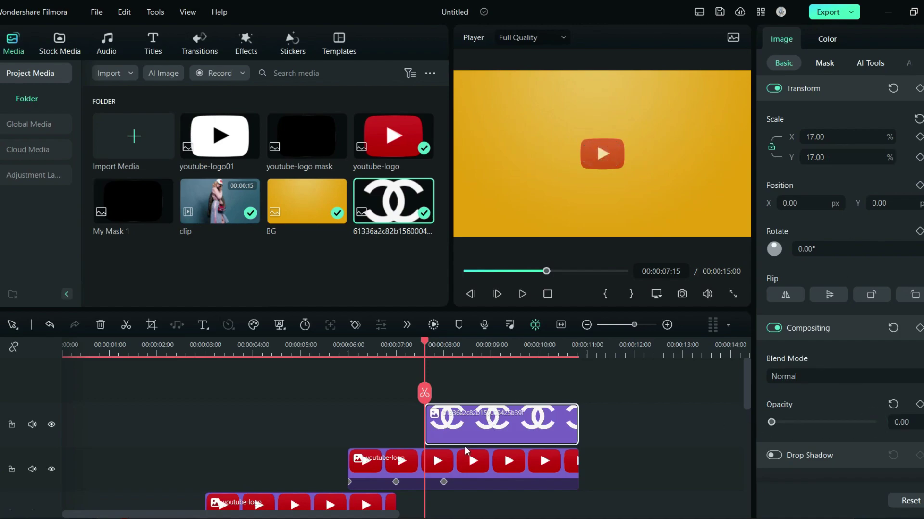
click(919, 88)
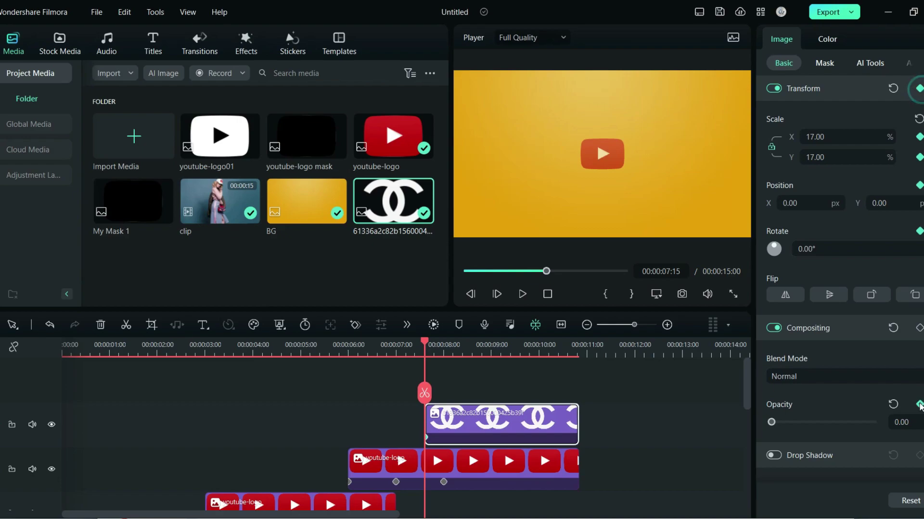
drag(428, 353, 440, 356)
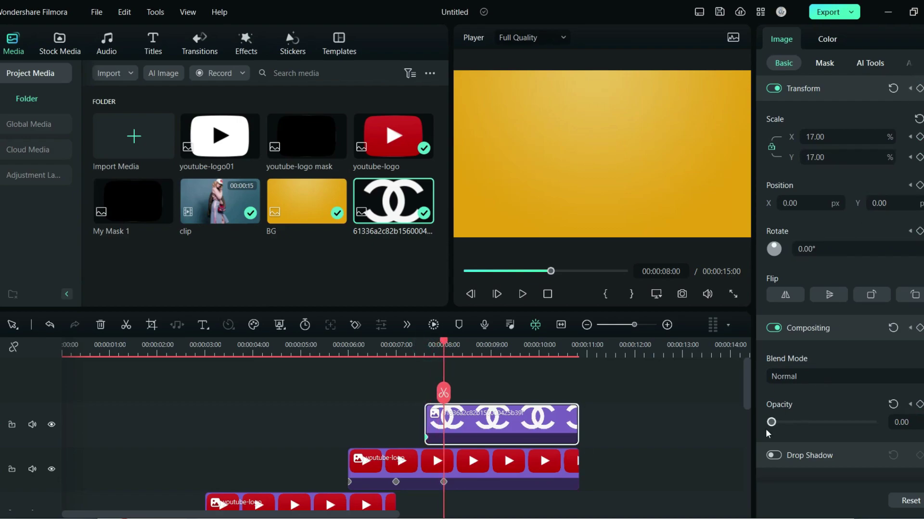
drag(772, 423, 902, 428)
drag(819, 160, 823, 159)
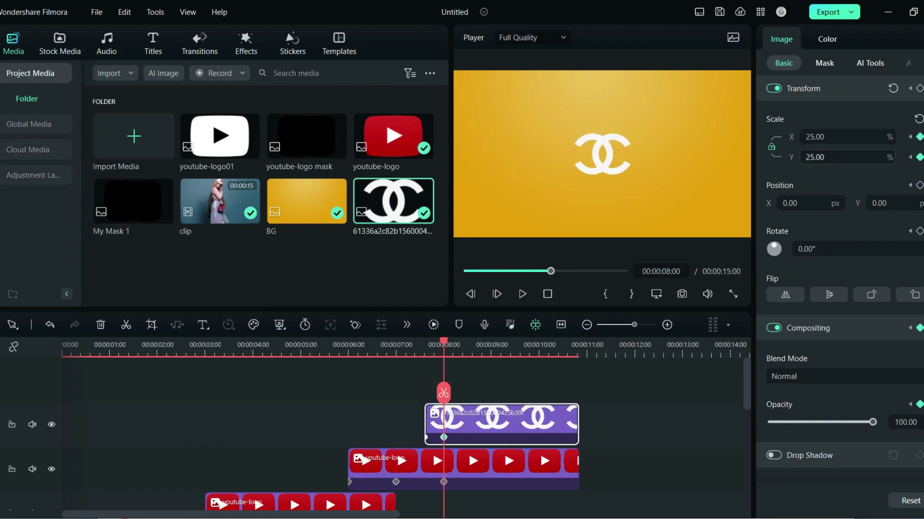
- Add a transform keyframe to the Chanel logo at 00:00:08:10 and move the logo slightly up at 00:00:08:20
drag(447, 342, 480, 356)
mouse_move(890, 203)
mouse_down()
mouse_move(876, 202)
mouse_move(894, 202)
mouse_up()
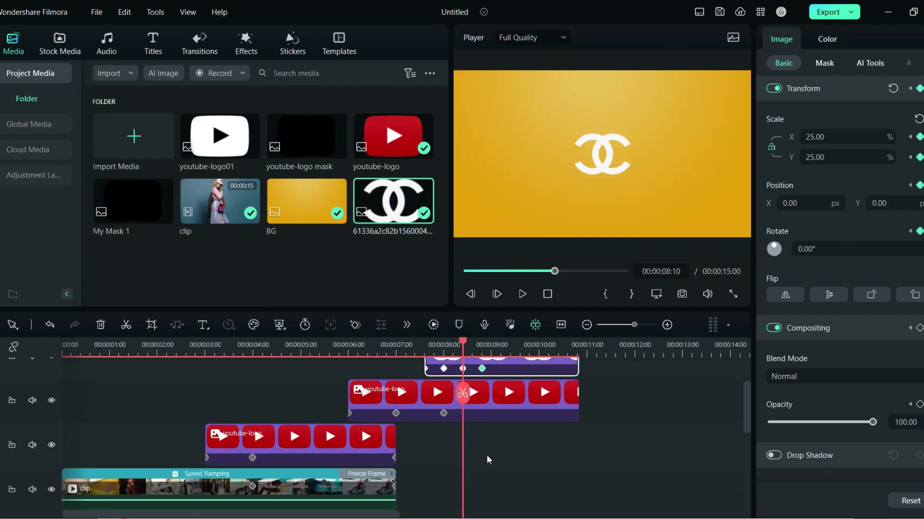
- Place the BG image from 00:00:08:10 to the end and give it a Linear mask rotated 90° with Y position -205
scroll(486, 457, up, 2)
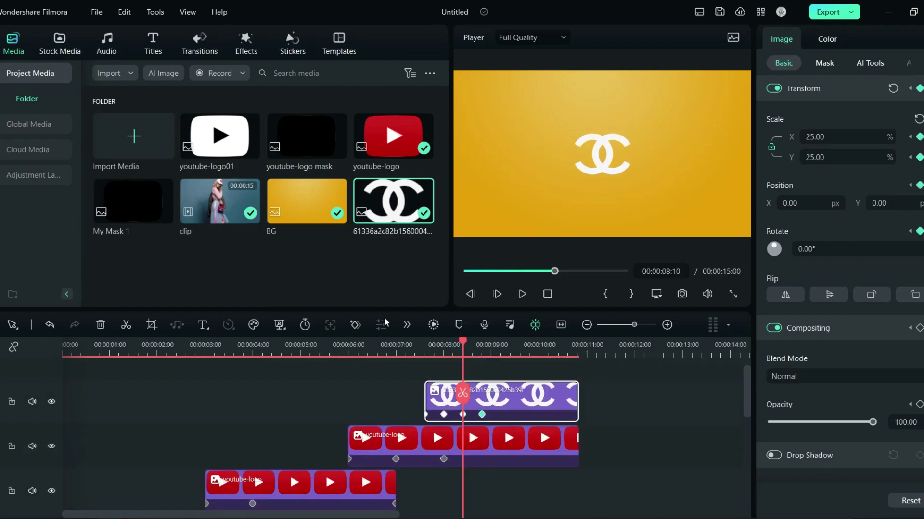
drag(297, 216, 577, 481)
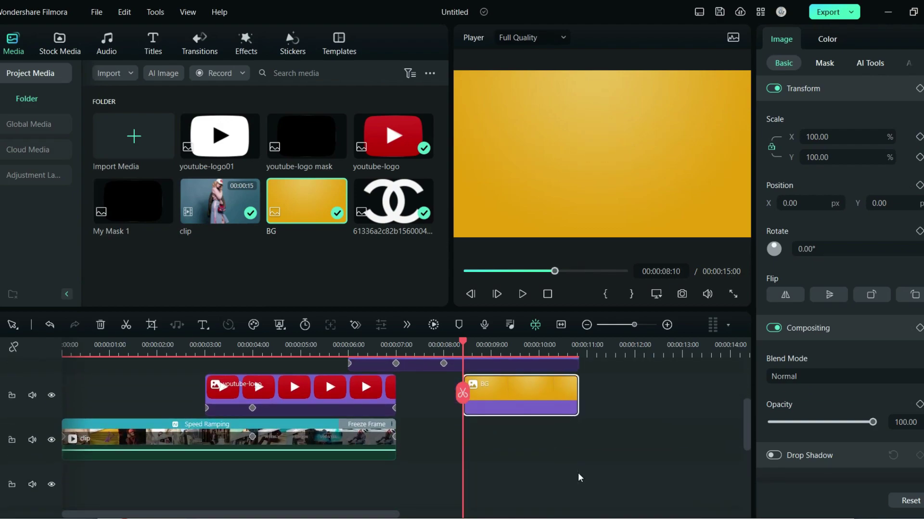
click(813, 67)
click(860, 137)
drag(806, 283, 818, 282)
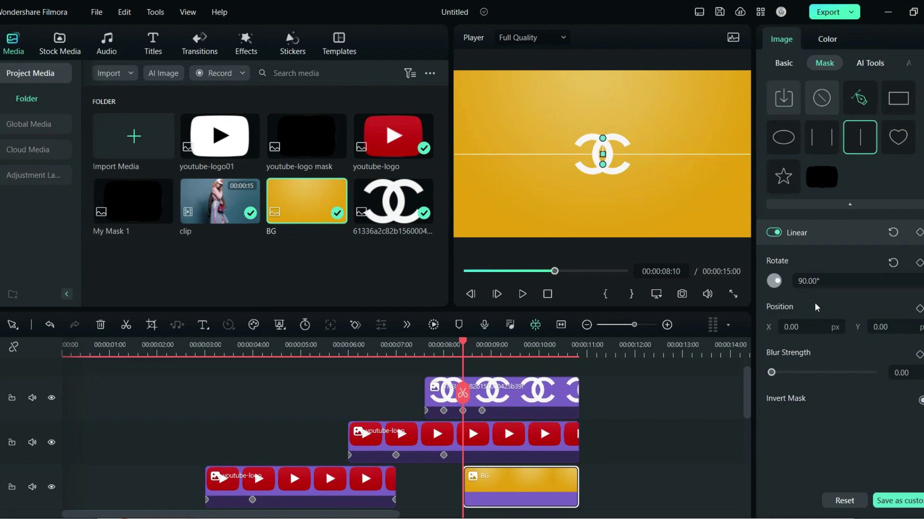
drag(886, 326, 865, 326)
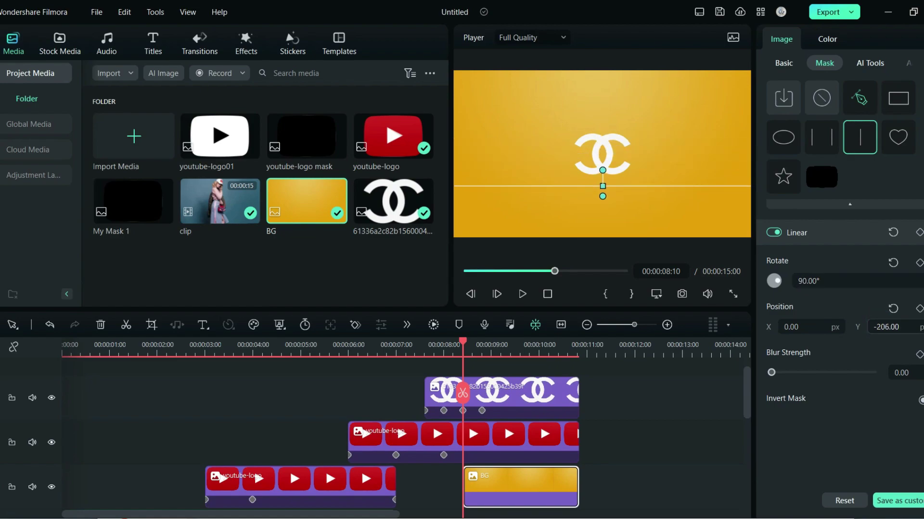
- Browse the VFX Text titles and preview several of them, including Glitch I Will Be Back and Light Flash
drag(463, 342, 481, 355)
scroll(481, 366, down, 1)
click(153, 43)
scroll(176, 155, up, 2)
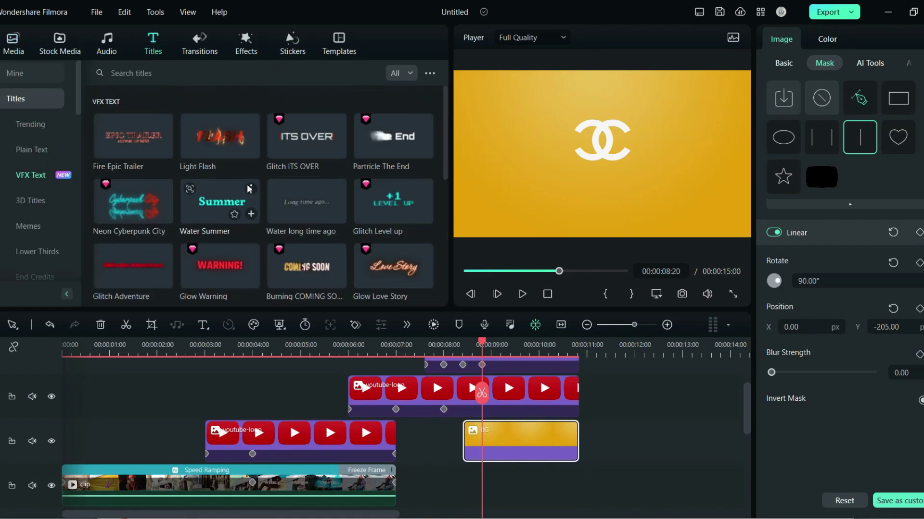
scroll(250, 191, down, 2)
scroll(249, 195, down, 2)
scroll(249, 195, up, 4)
scroll(250, 195, down, 2)
click(219, 243)
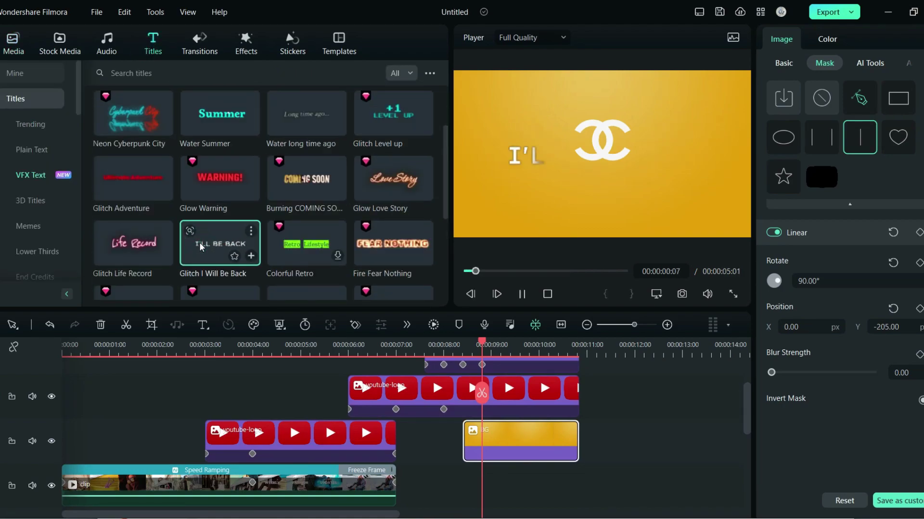
click(195, 177)
scroll(221, 168, up, 2)
click(295, 140)
click(369, 144)
click(208, 146)
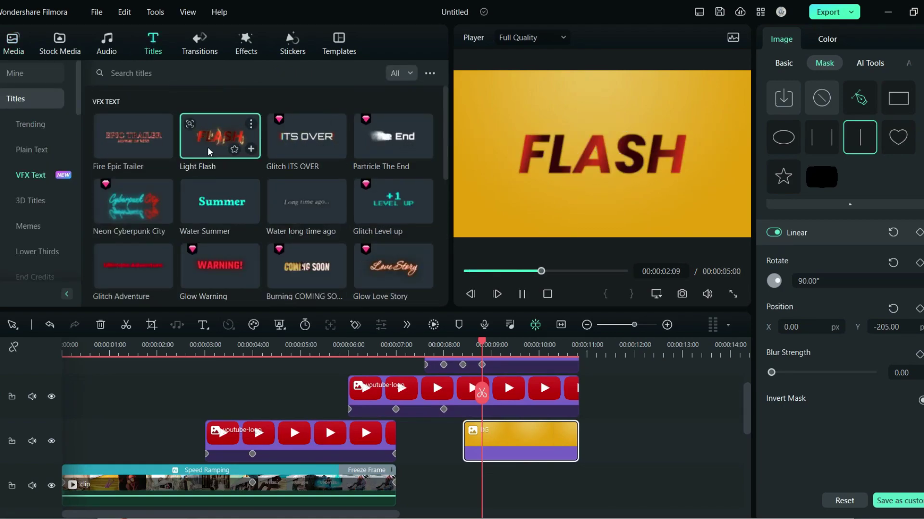
- Place the Big Title Pack Title 01 below the masked BG clip, spanning from 00:00:08:10 to that clip's end
click(37, 81)
click(39, 92)
drag(133, 136, 488, 495)
click(503, 428)
drag(481, 343, 463, 342)
drag(535, 496, 517, 495)
click(920, 112)
drag(700, 485, 578, 484)
- Change the title text to CHANEL and open its text animation settings
drag(462, 343, 481, 342)
click(919, 112)
double_click(601, 147)
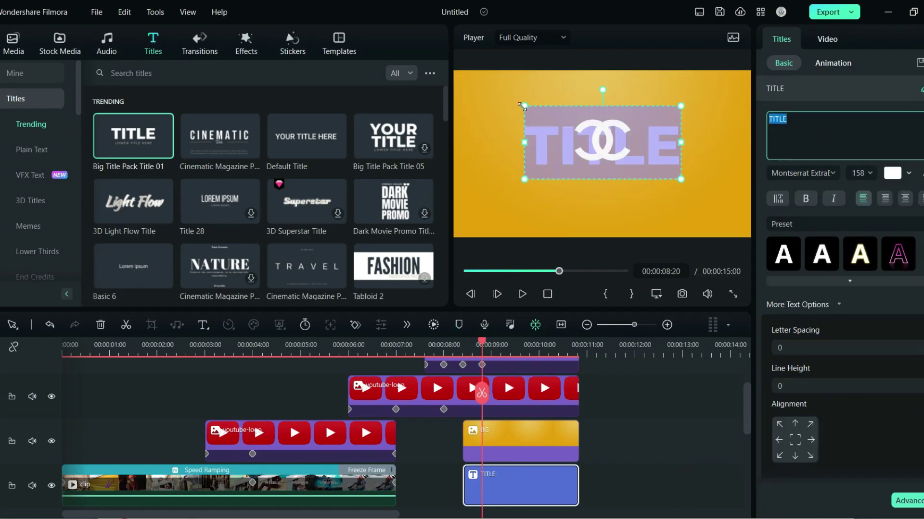
text(CHANEL)
click(850, 281)
click(832, 63)
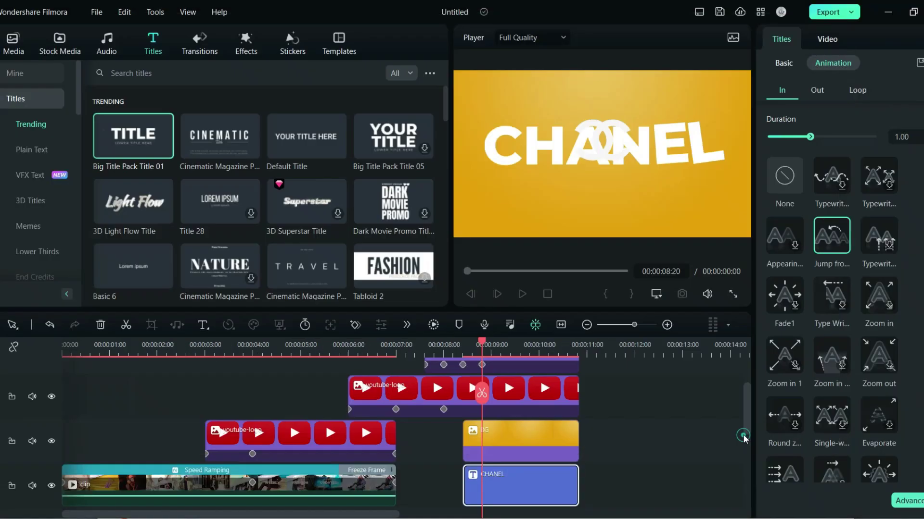
- Scale the CHANEL title to 31% and keyframe its Y position from -291 at 00:00:08:10 to -154 at 00:00:08:20
click(827, 39)
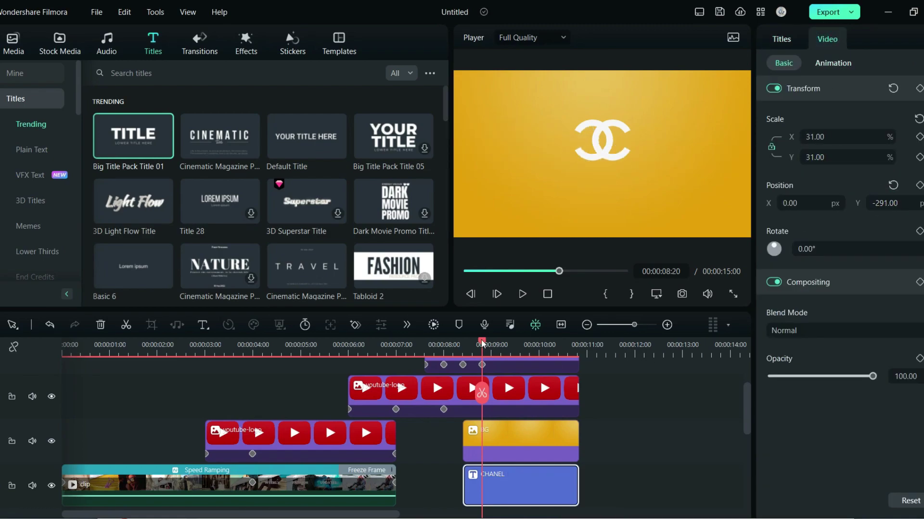
click(918, 185)
mouse_move(482, 344)
mouse_down()
mouse_move(462, 344)
mouse_move(481, 343)
mouse_up()
drag(884, 203, 917, 203)
- Split the full-length BG background at 00:00:10:00 and apply a Circle mask to the part after the cut
drag(485, 373, 538, 365)
scroll(560, 425, down, 3)
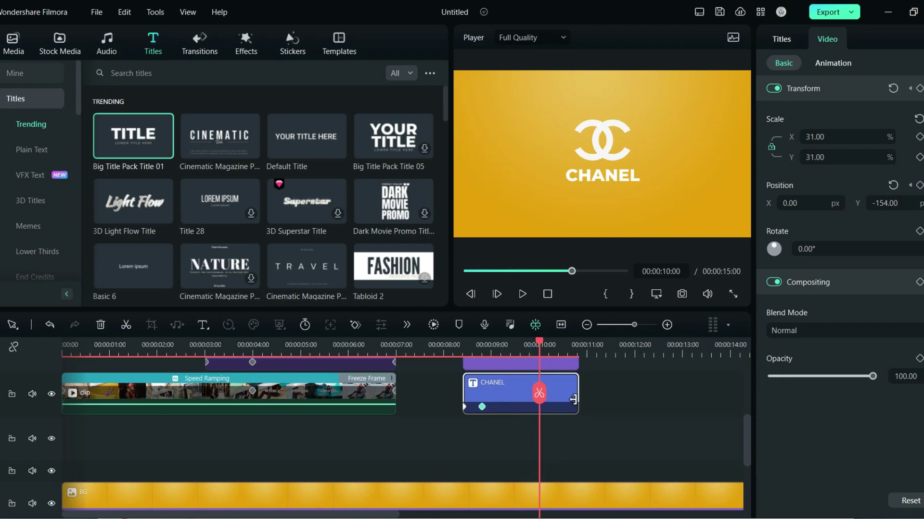
scroll(572, 399, up, 2)
scroll(570, 433, down, 2)
click(569, 484)
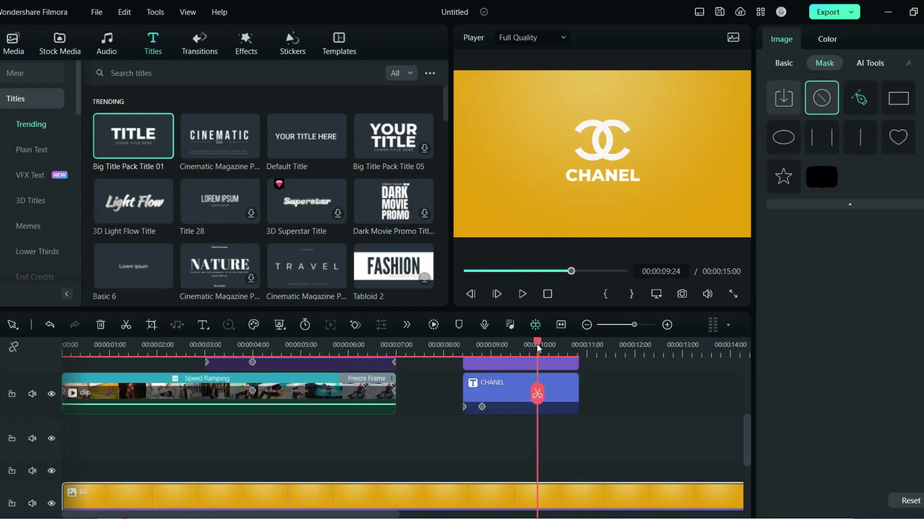
click(540, 395)
scroll(554, 424, down, 2)
click(783, 137)
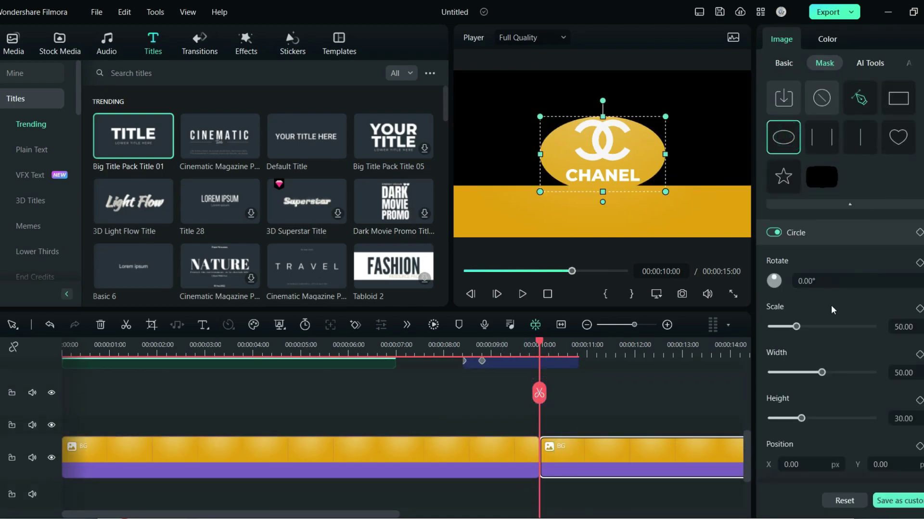
- Shorten the upper BG clip to end at about 00:00:10:00, and invert the circle mask with its height set to 50
scroll(573, 428, up, 3)
drag(577, 433, 539, 436)
scroll(553, 446, down, 3)
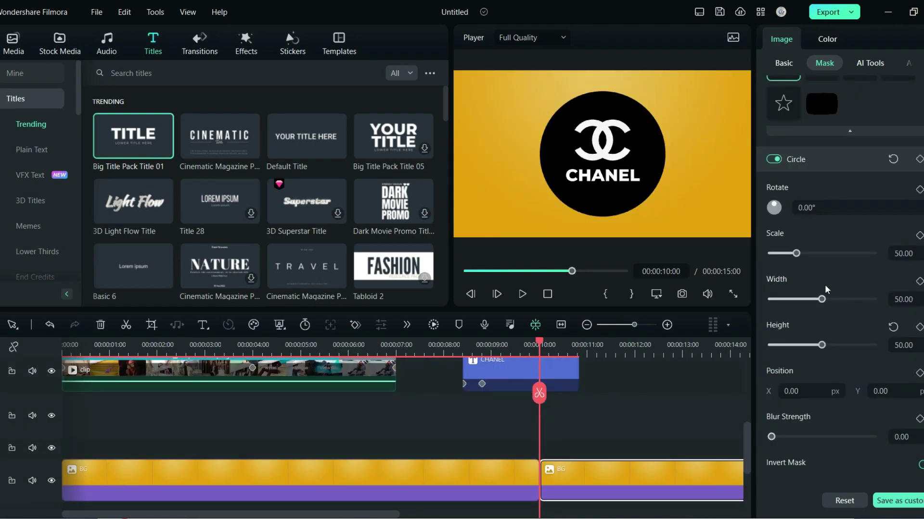
- Add closing transform keyframes to the Chanel logo and the CHANEL title, starting at 00:00:10:00
scroll(549, 466, up, 2)
scroll(549, 466, up, 2)
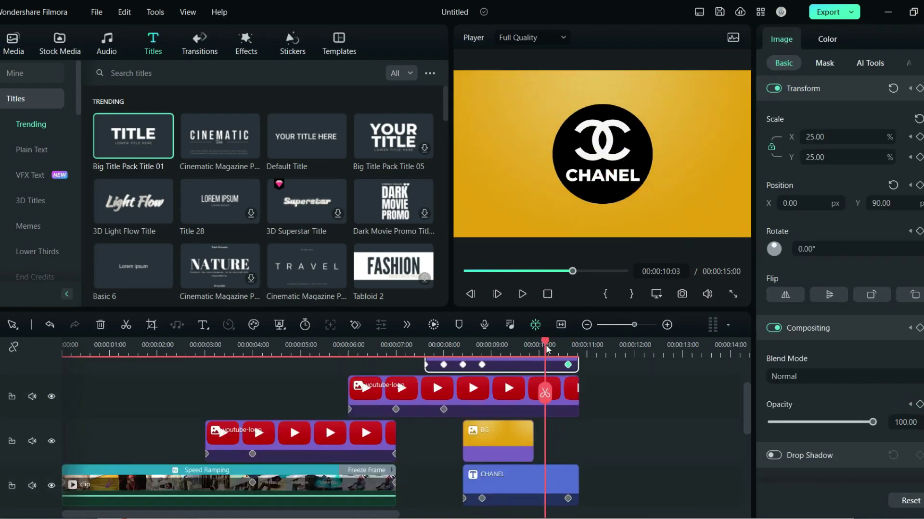
scroll(569, 412, up, 2)
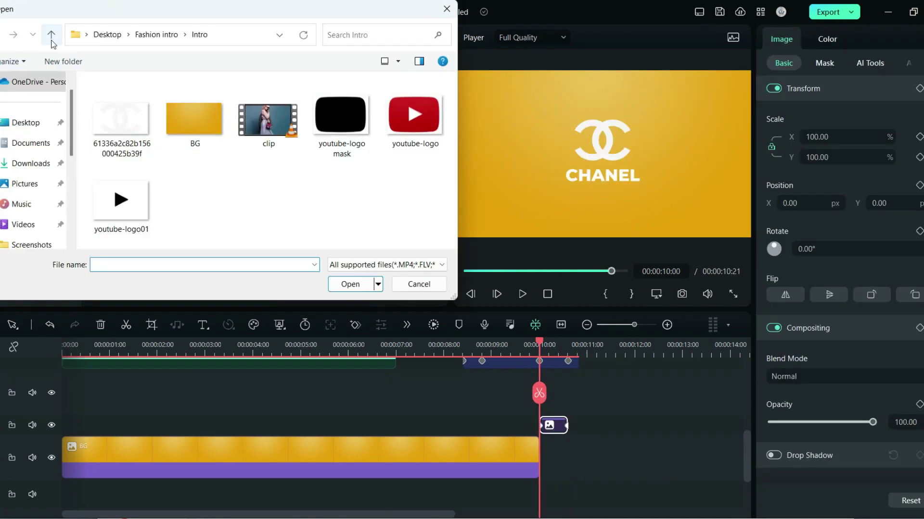
- Add the White Digital Wave 4 visualizer and the Feel the summer music track, both at the start of the timeline
drag(393, 129, 70, 452)
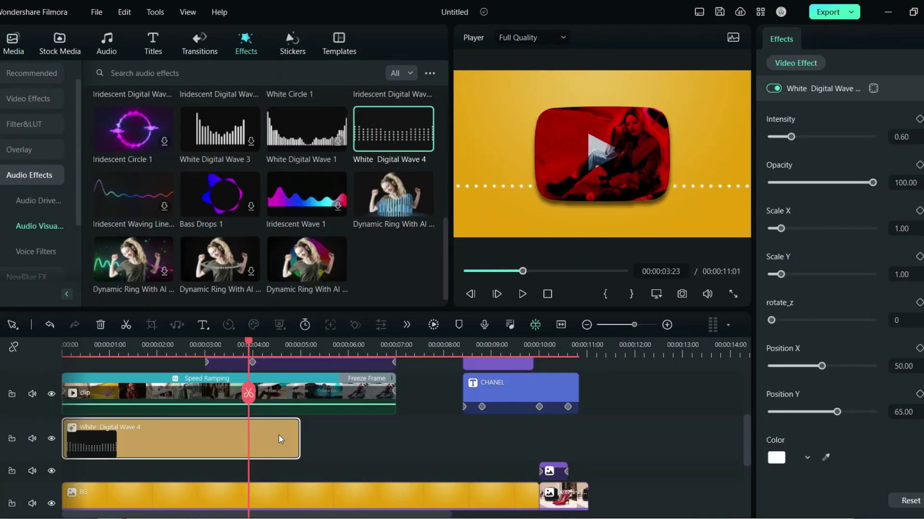
click(120, 56)
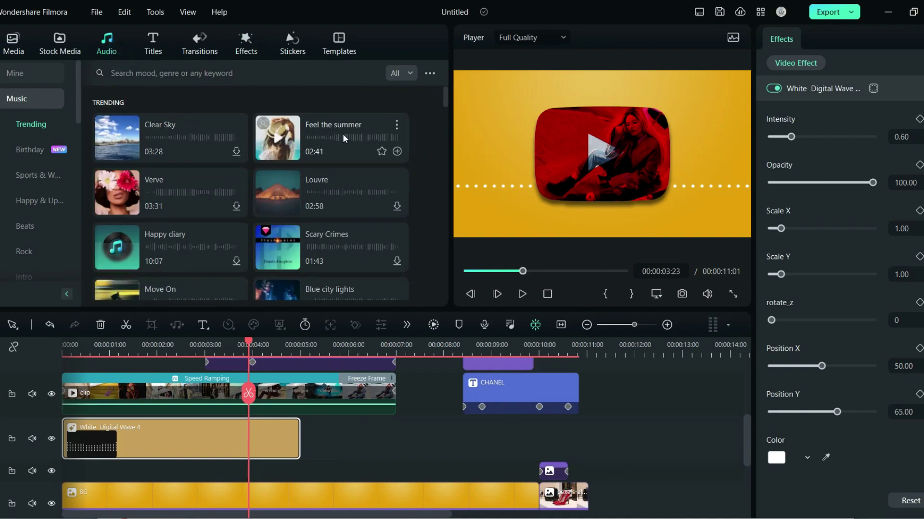
drag(343, 139, 673, 459)
drag(697, 422, 121, 421)
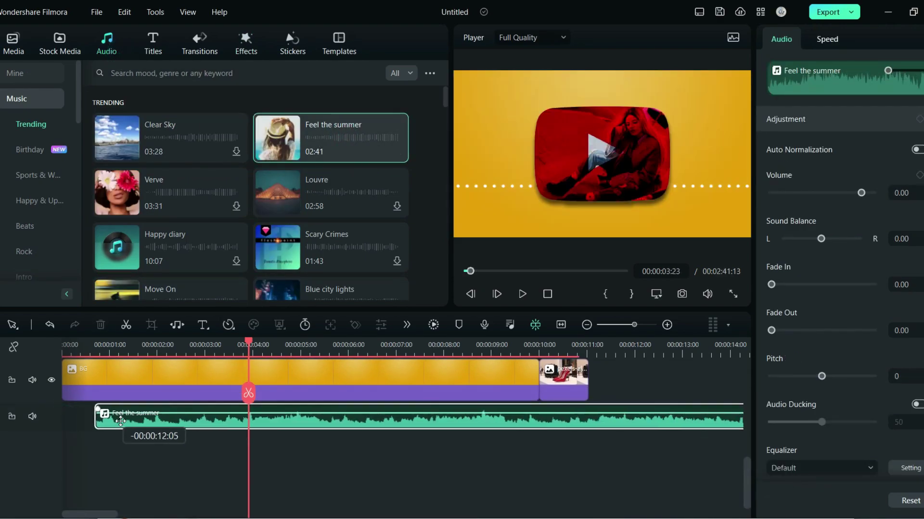
- Add the Audio-Driven ColorShift effect on the top track, from the timeline start to the end of the Chanel logo clip
click(36, 204)
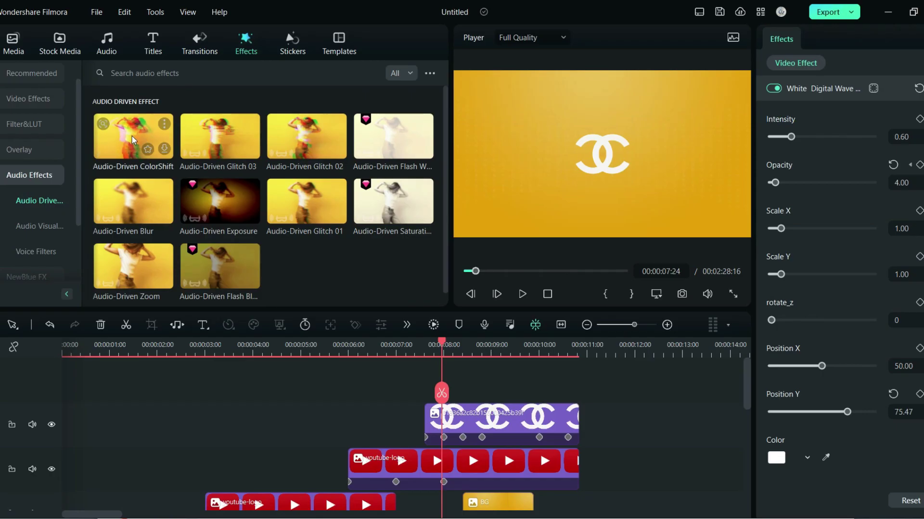
drag(134, 140, 301, 386)
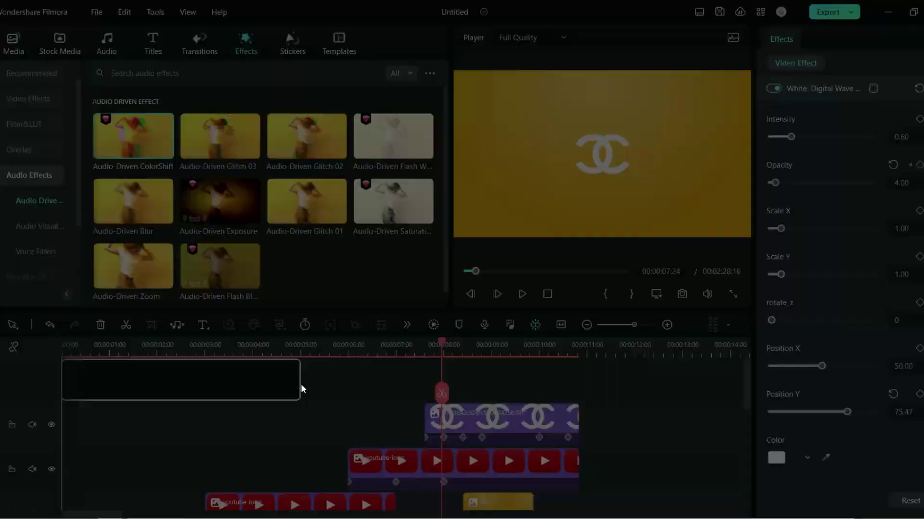
drag(78, 350, 329, 432)
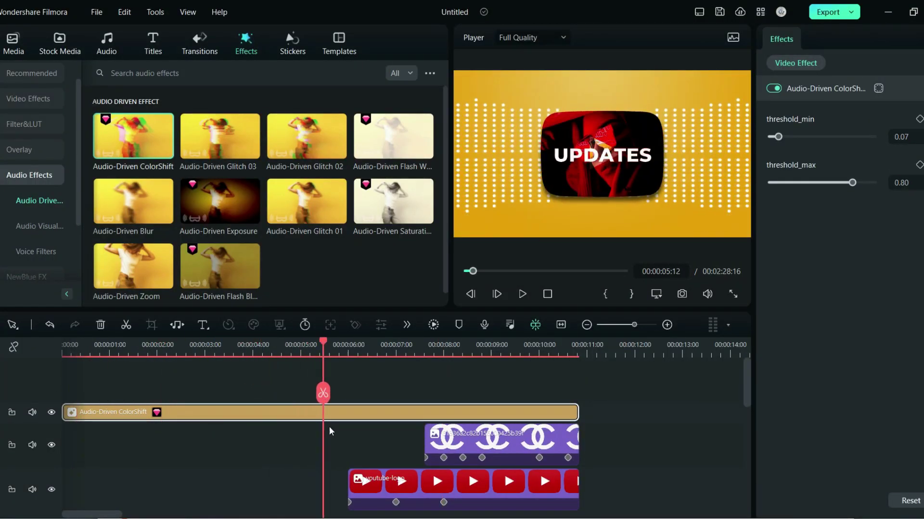
- Add the Audio-Driven Glitch 03 effect from the timeline start, extend it to the Chanel logo clip's end, and check the result
drag(217, 136, 144, 389)
drag(300, 412, 578, 429)
drag(82, 348, 351, 390)
- Render the timeline preview and play the finished intro from the beginning
click(428, 330)
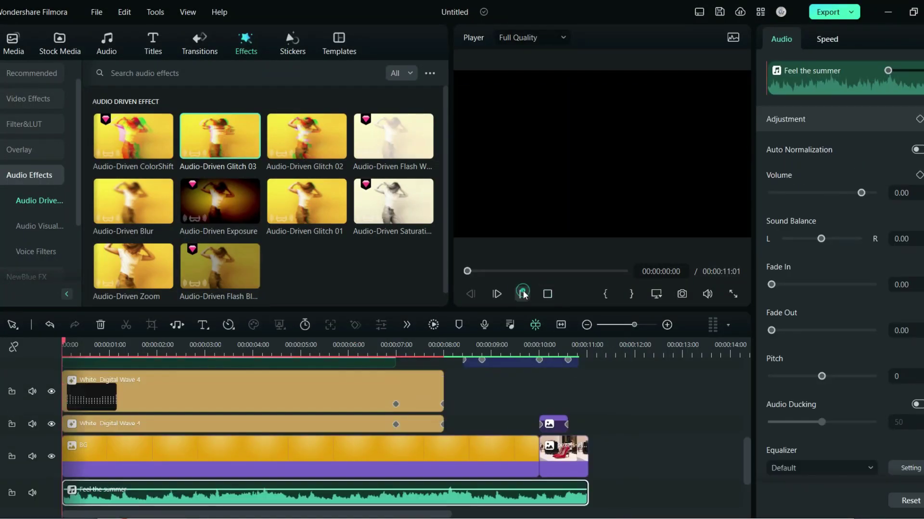
click(522, 294)
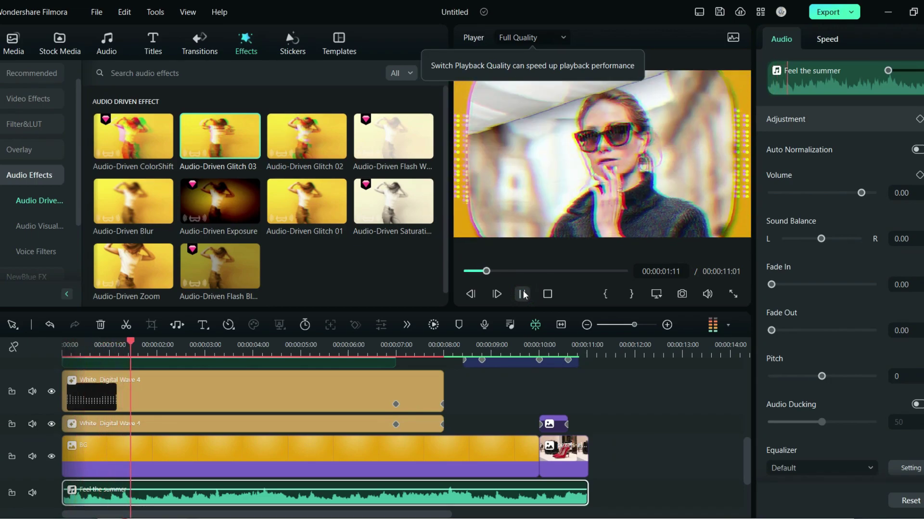